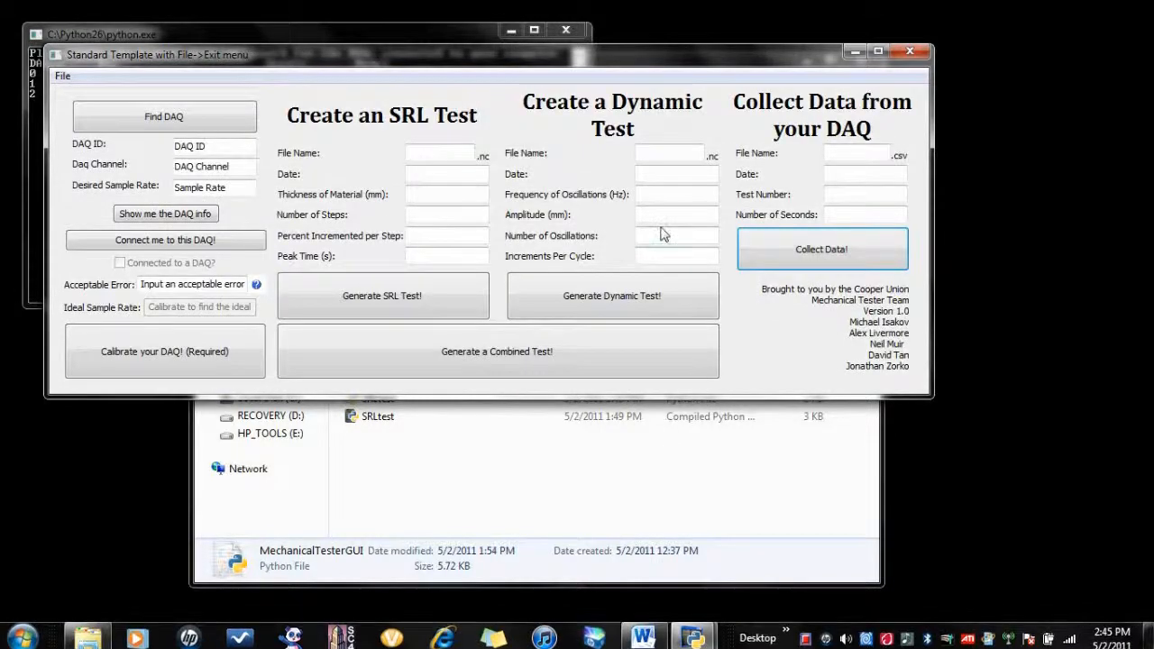
Arrange the tester window and the Python console so both are readable, and search for connected DAQs
drag(654, 60, 724, 236)
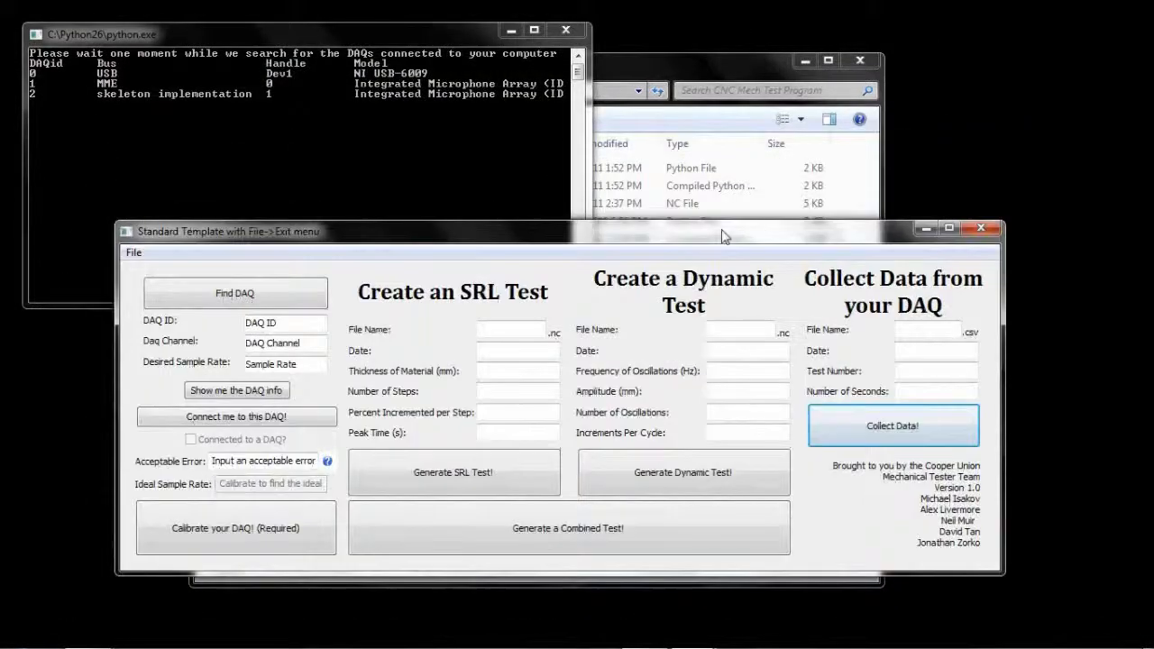
click(354, 32)
drag(354, 33, 332, 12)
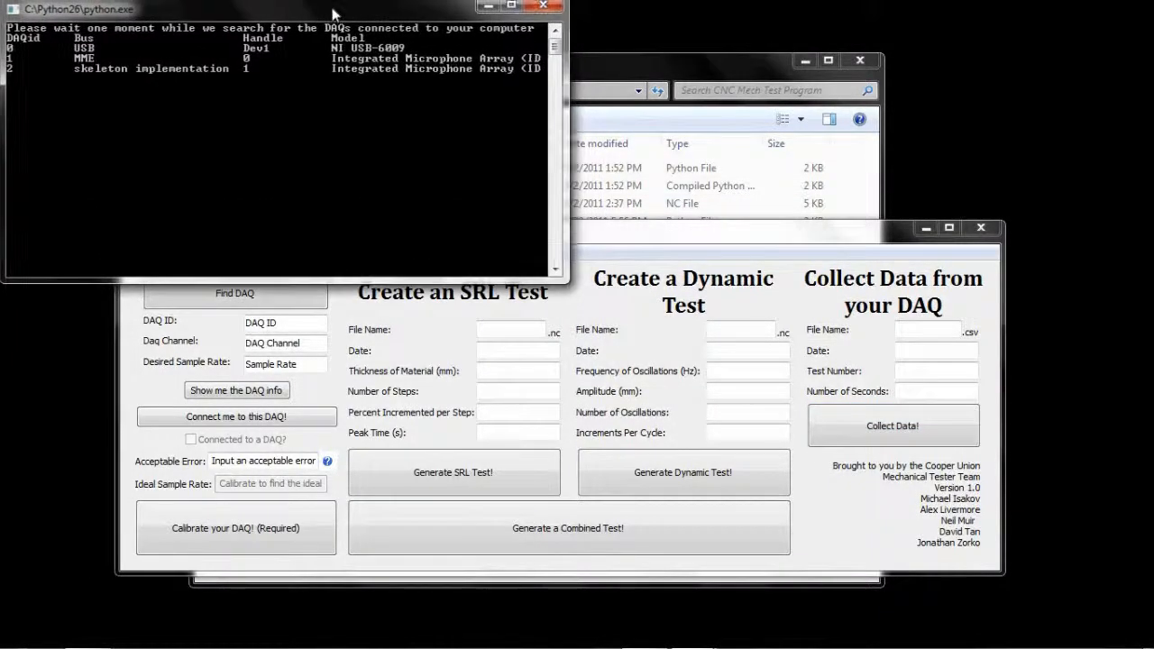
click(628, 236)
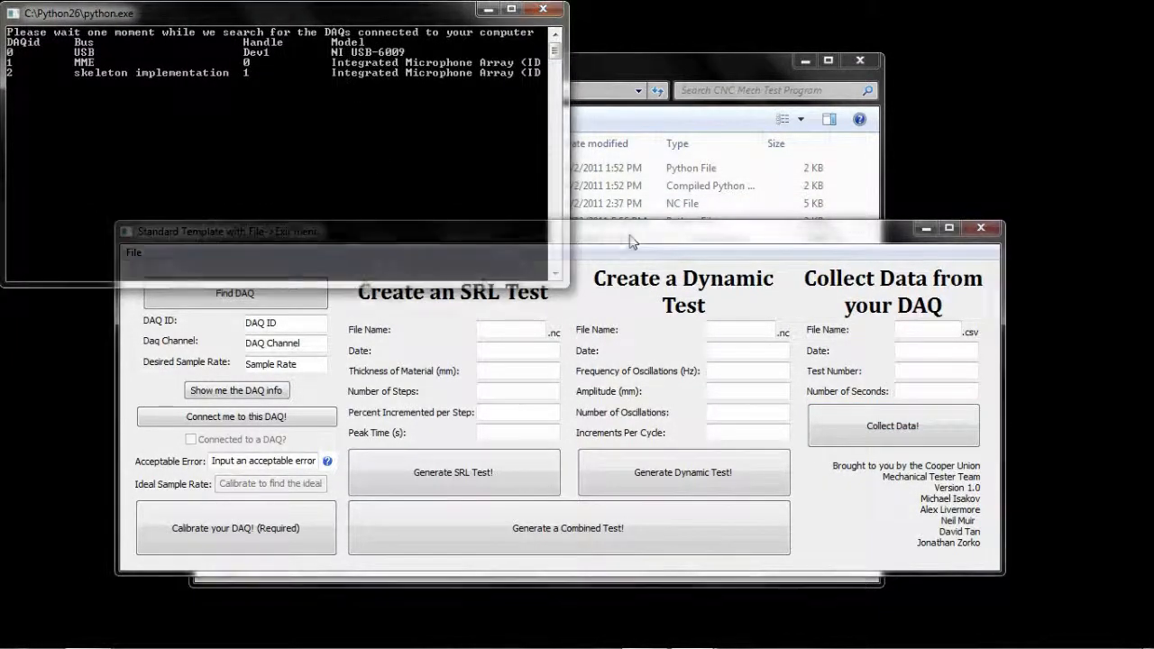
click(264, 289)
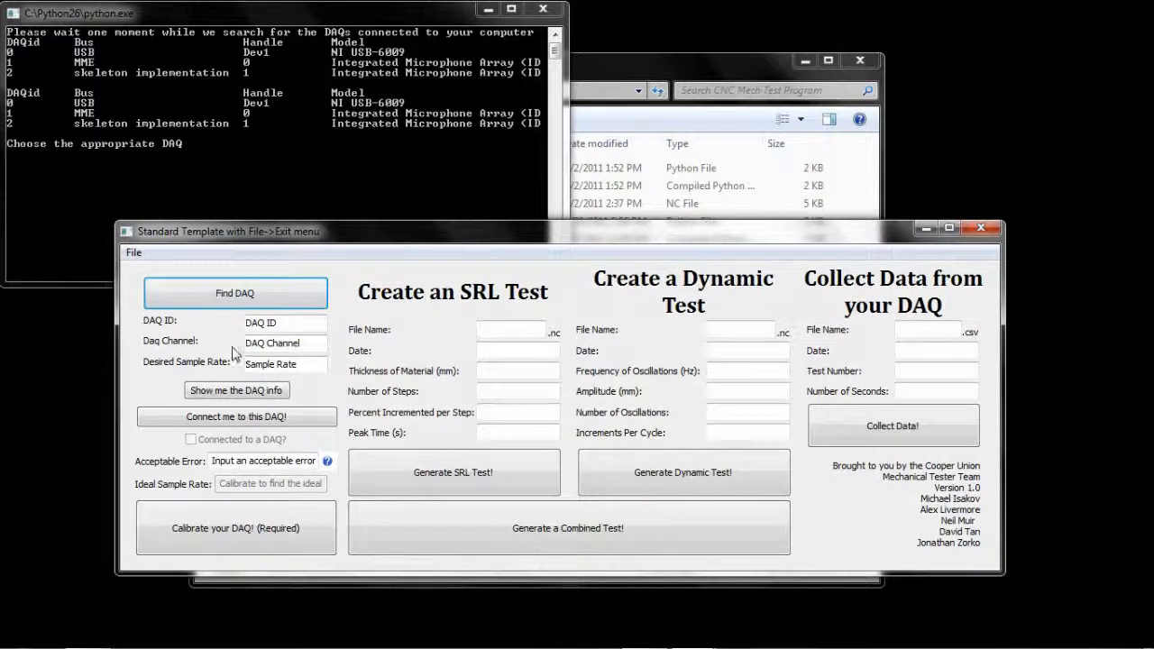
Set the DAQ ID to 0, the DAQ channel to 0 and the desired sample rate to 1500, and connect to the DAQ
key(Tab)
text(0)
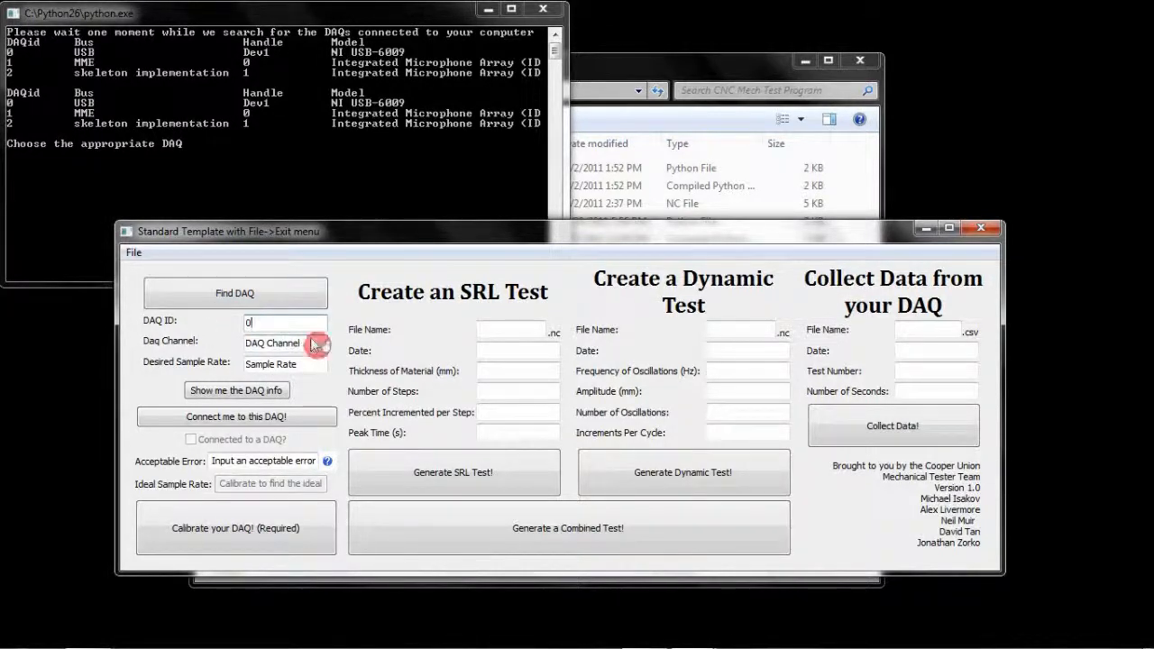
key(Tab)
text(0)
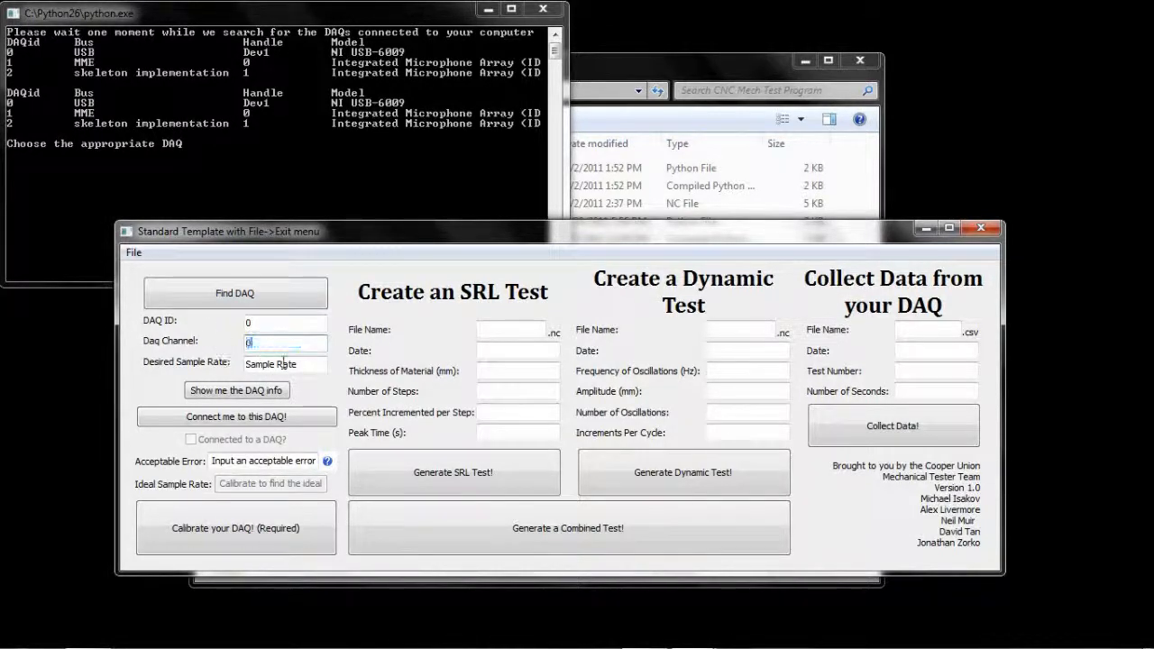
key(Tab)
text(15)
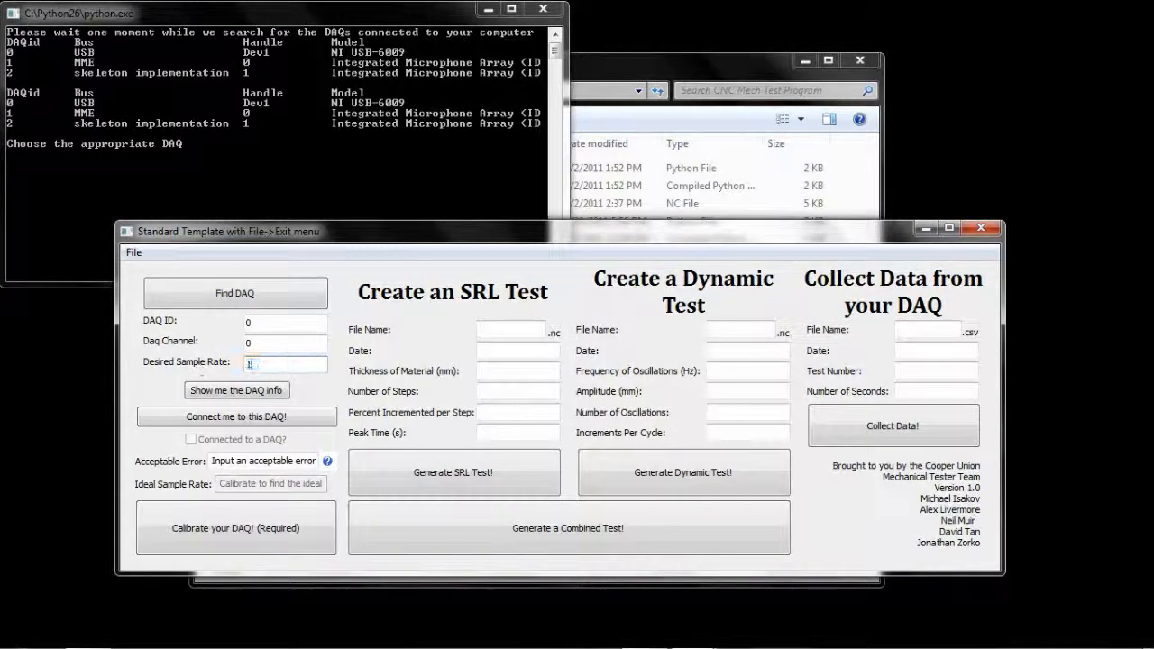
click(268, 417)
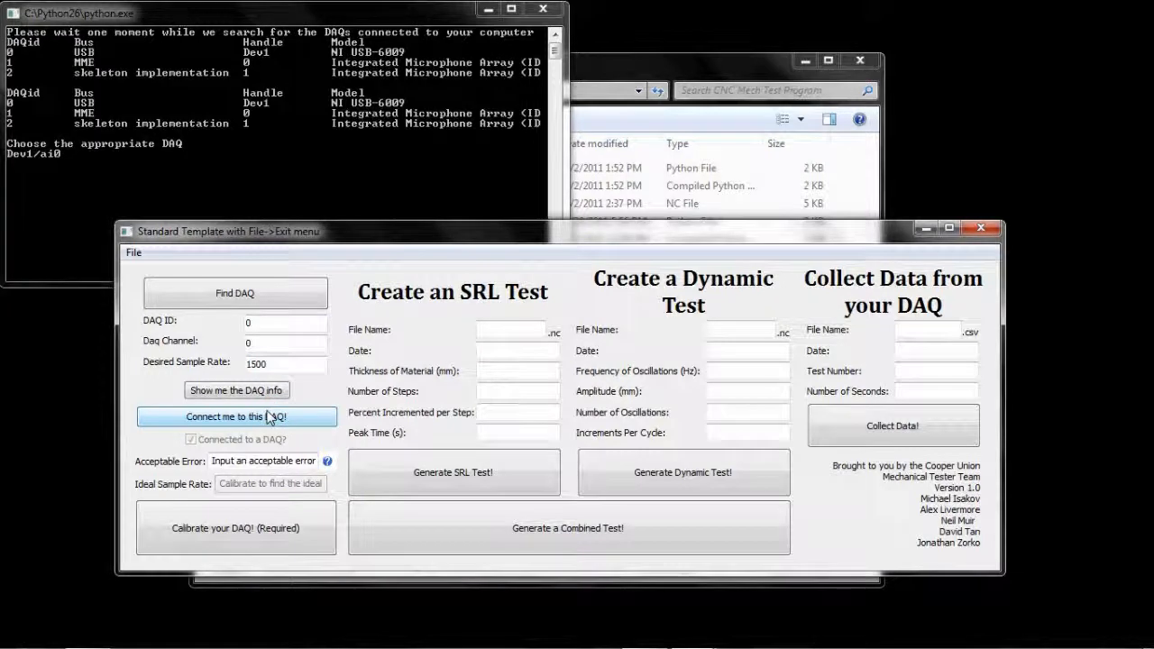
click(101, 247)
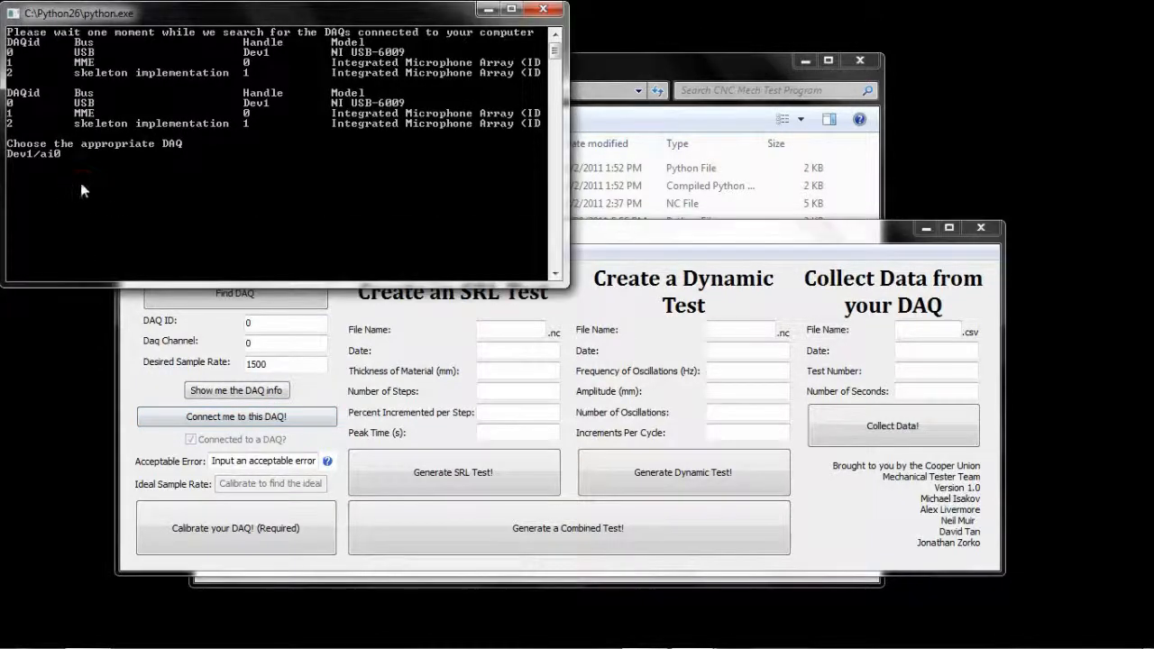
Set the acceptable error to 0 and calibrate the DAQ
click(135, 404)
drag(211, 461, 415, 459)
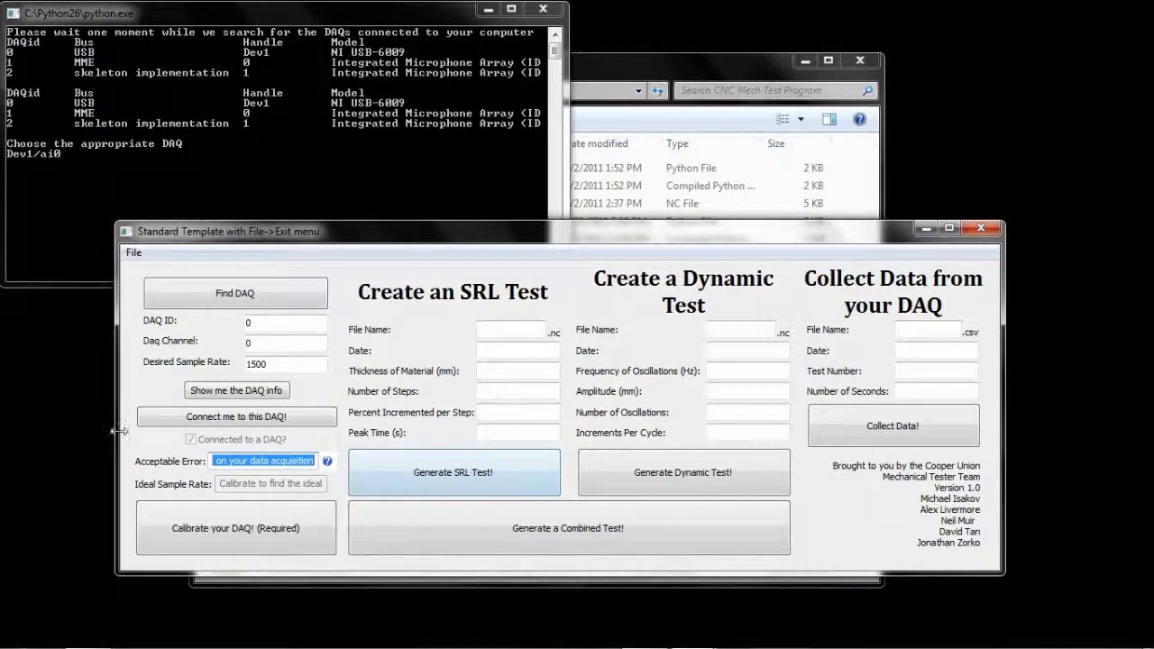
text(0)
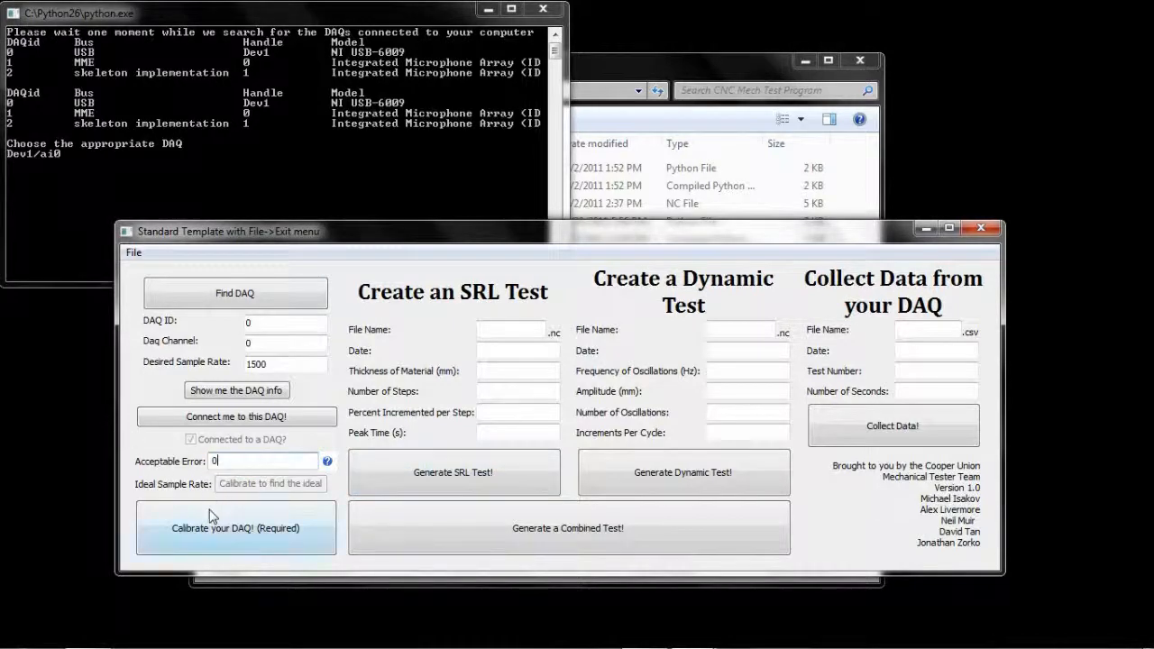
click(213, 527)
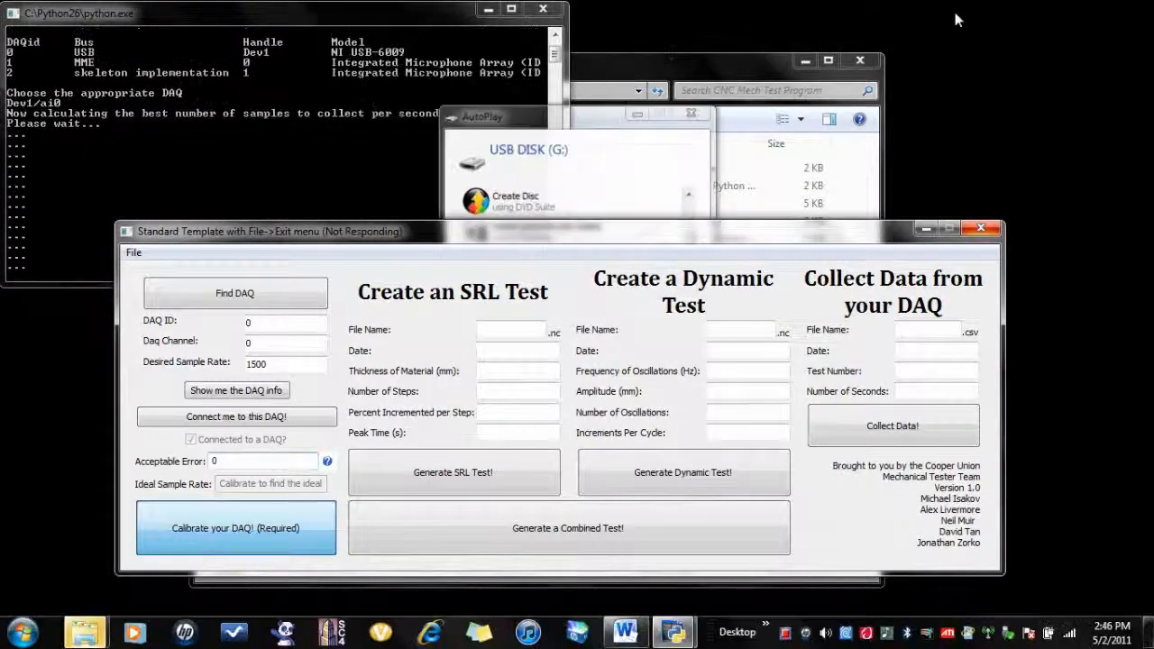
Open the CNC Mech Test Program folder on the USB disk
click(555, 118)
click(580, 431)
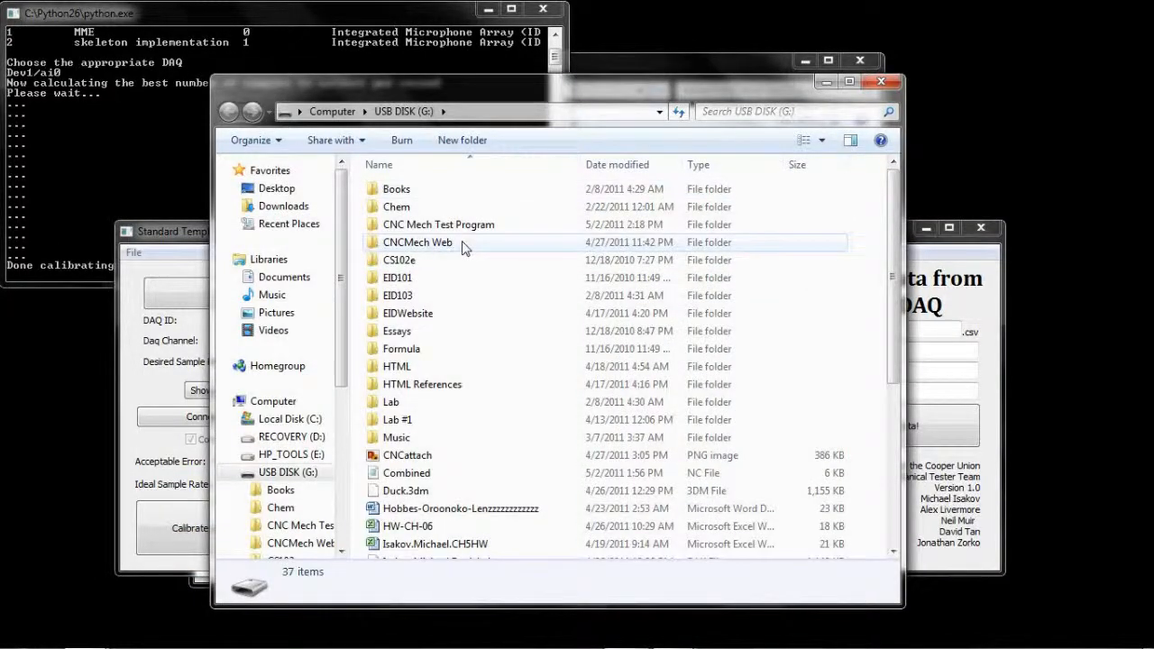
double_click(468, 233)
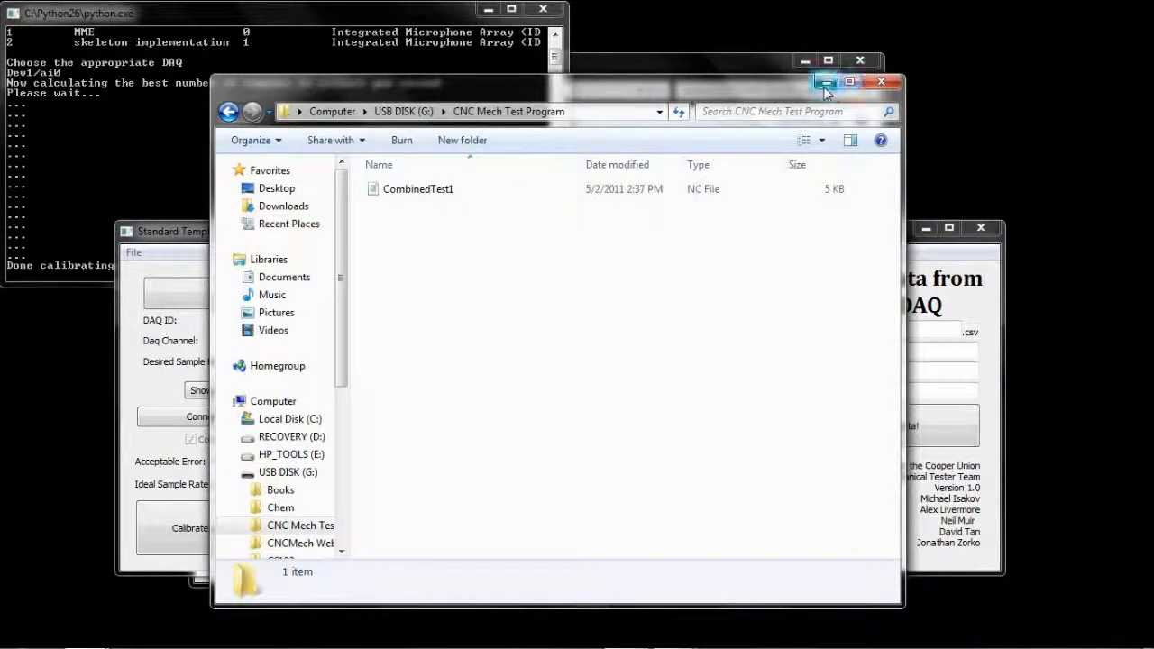
drag(818, 91, 819, 76)
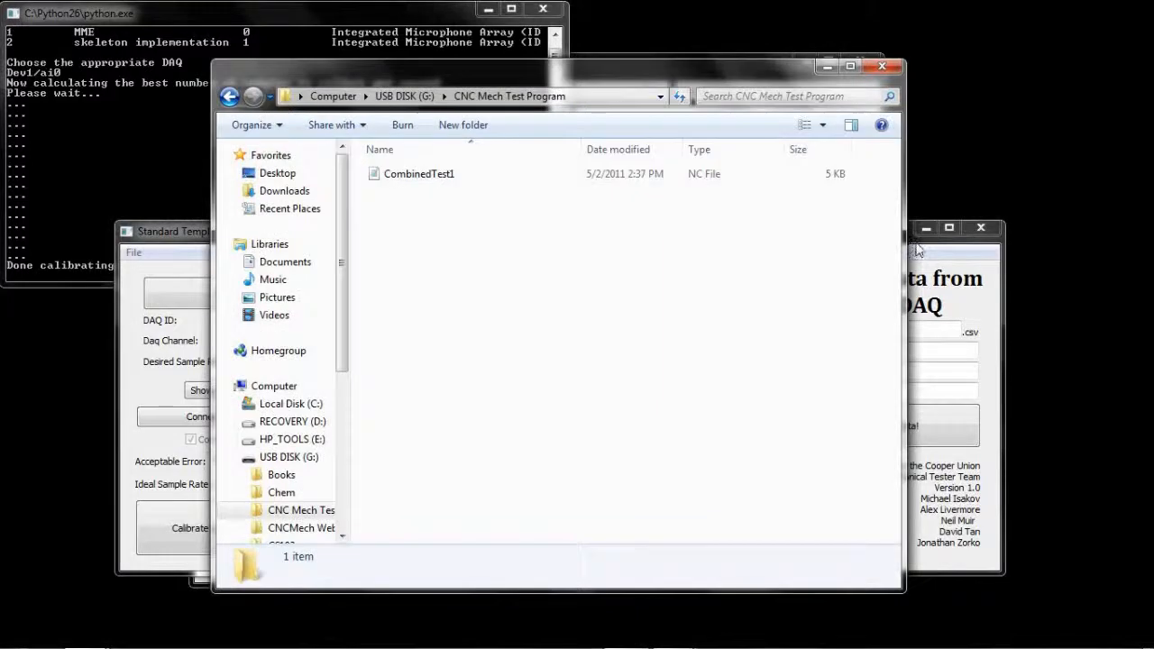
Bring the console and tester windows back in front of the folder and check the calibration result
click(924, 252)
click(396, 27)
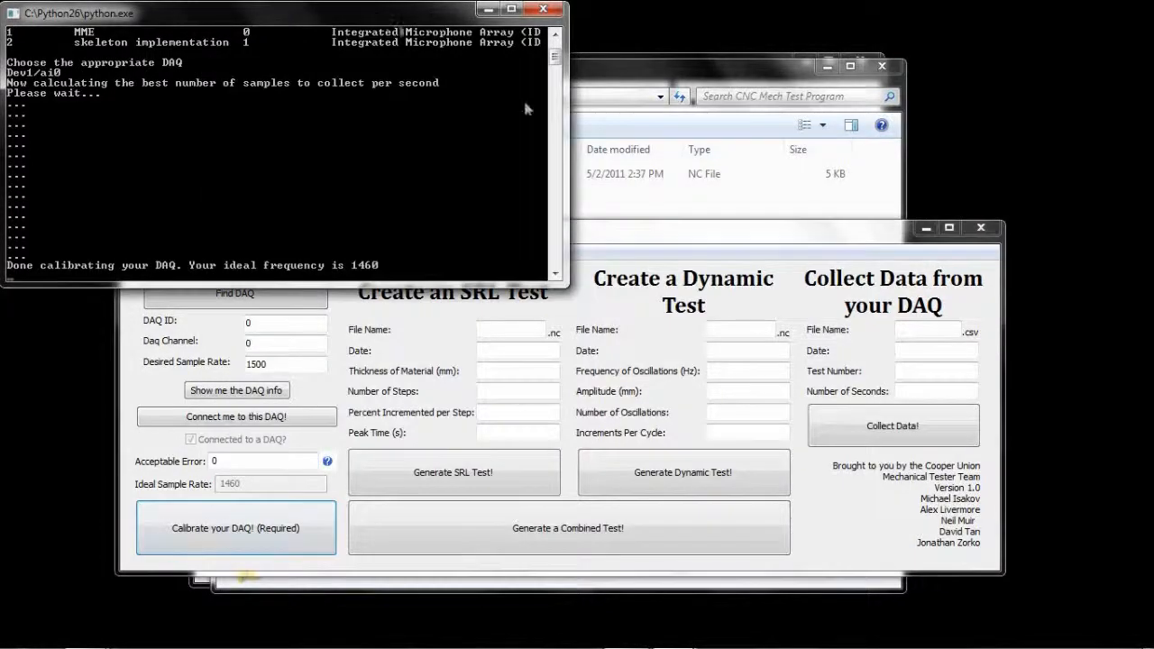
click(683, 237)
drag(447, 240, 440, 265)
click(378, 241)
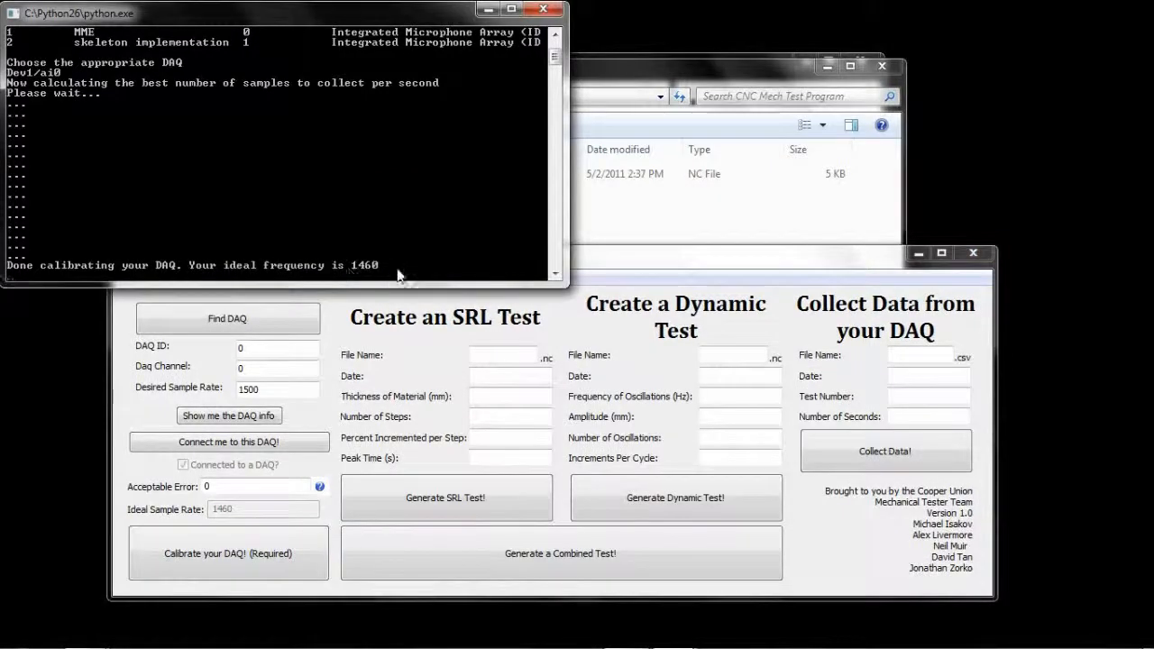
click(592, 263)
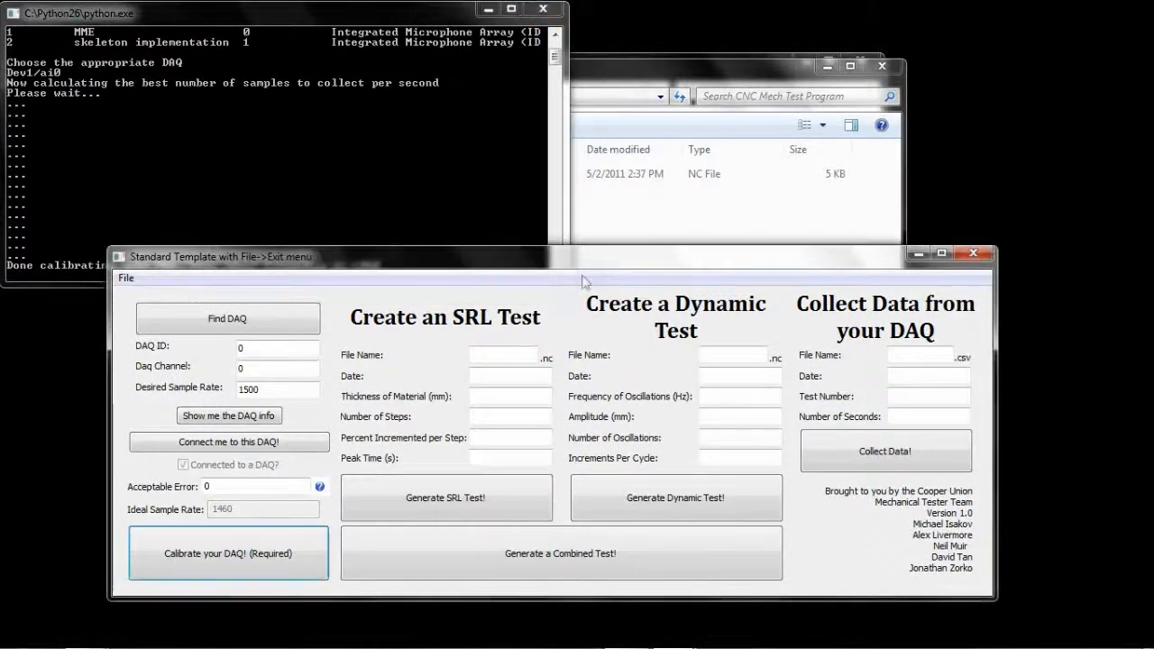
Enter Combined as the SRL test file name and Test as the dynamic test file name
click(498, 350)
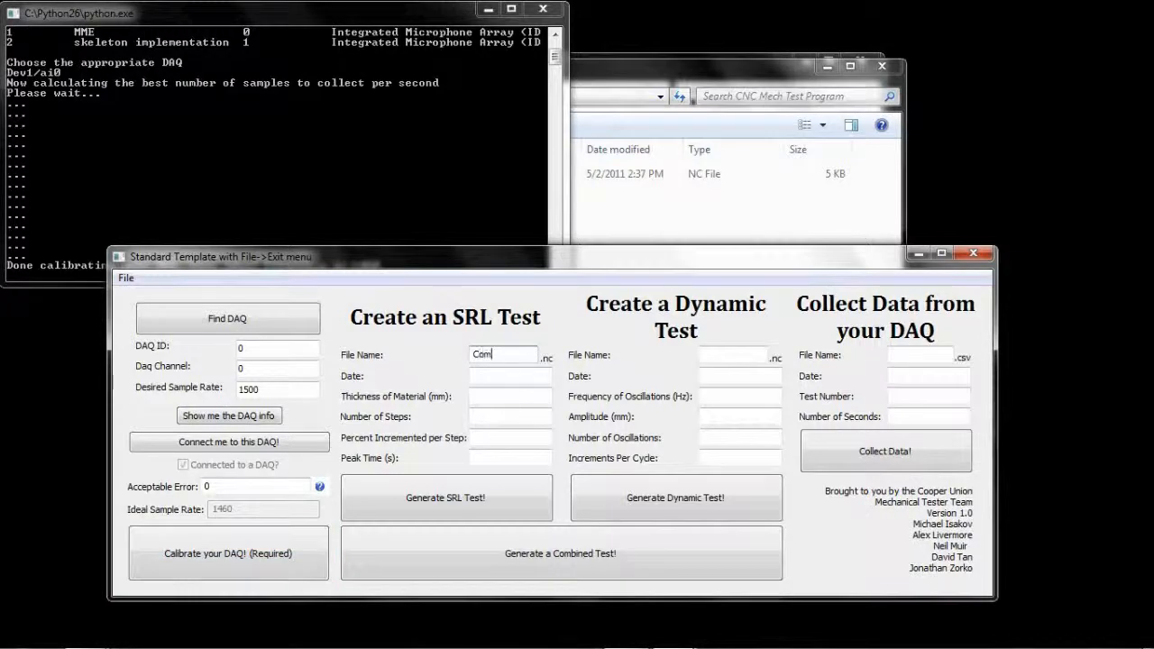
text(Comvbined)
click(711, 355)
click(737, 375)
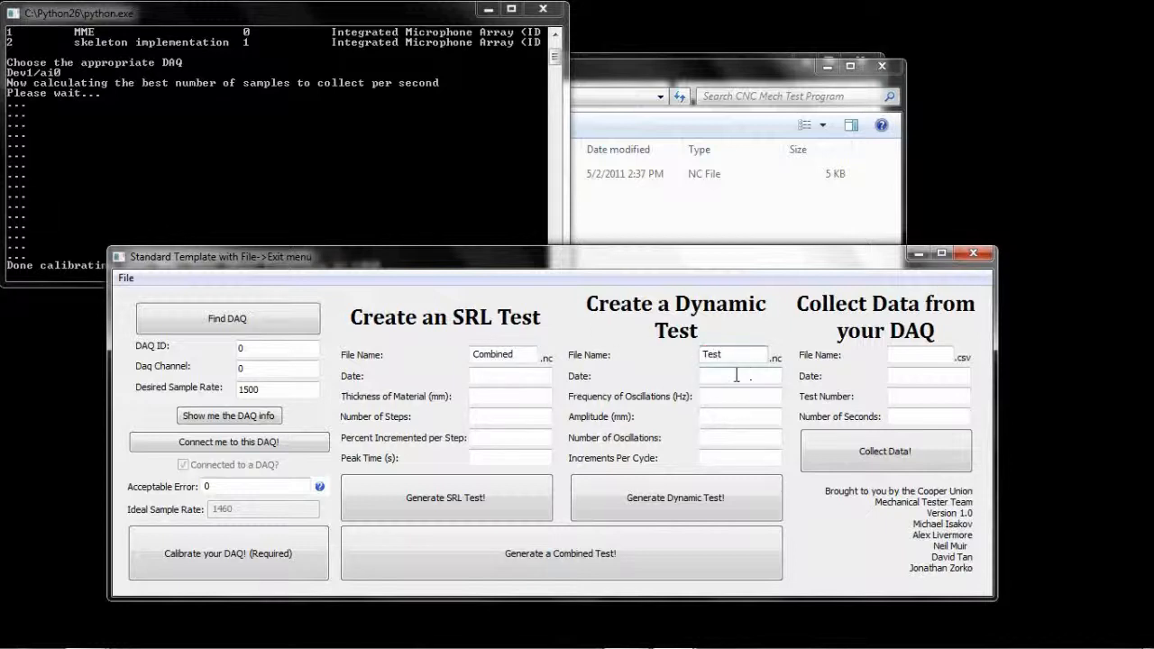
Date the SRL test, dynamic test and data collection 4/2/2011, and name the data file Data
click(509, 375)
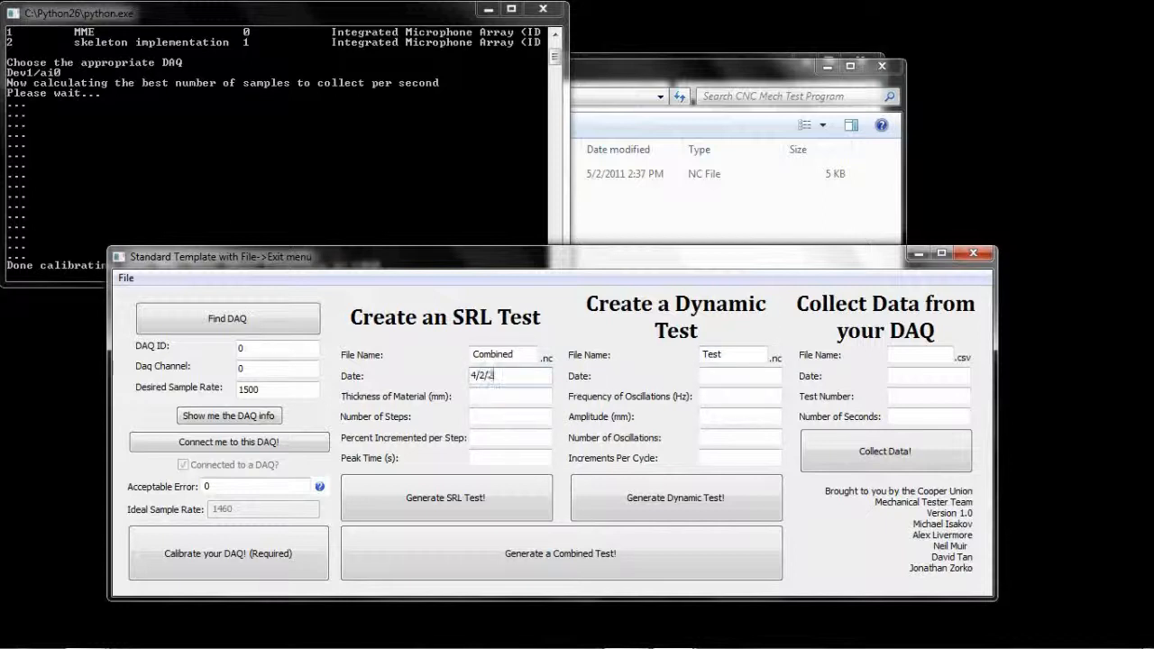
click(729, 373)
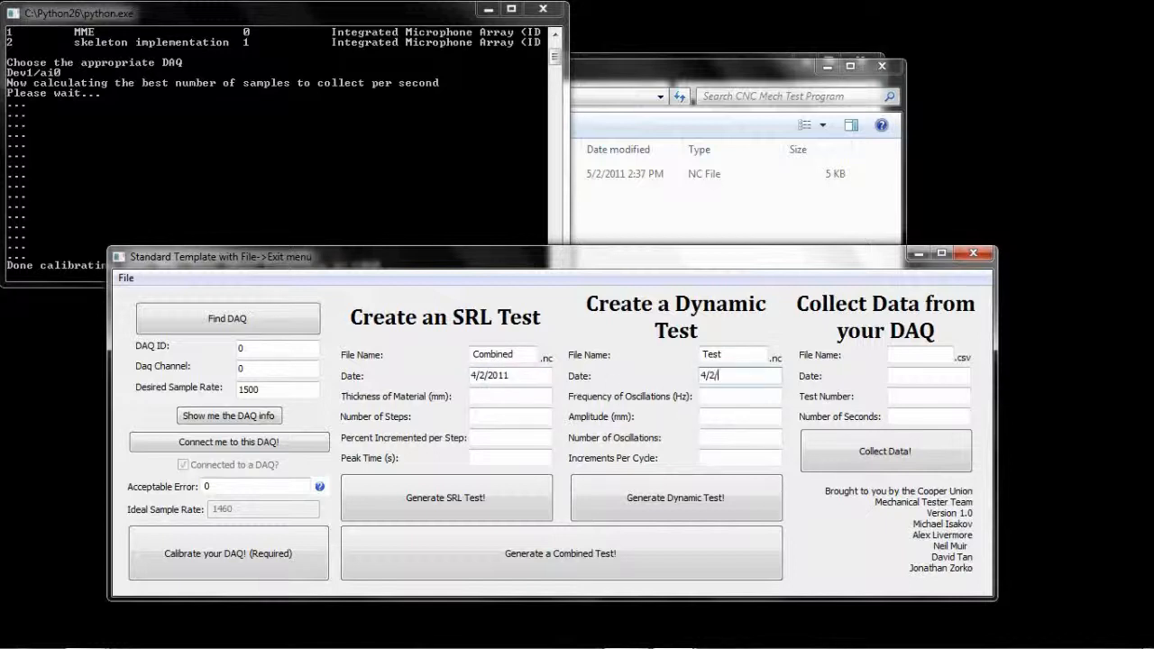
click(890, 374)
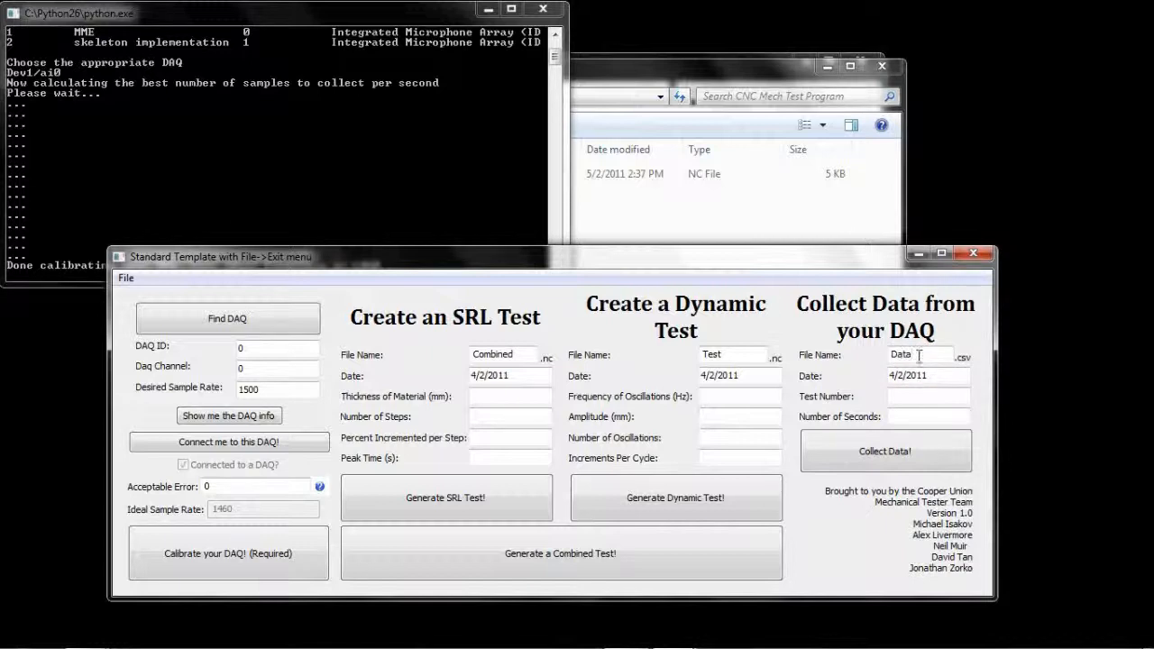
Extend the file names to Data1 for data collection and Test1 for the dynamic test, and set the test number to 1
click(918, 355)
text(1)
click(752, 351)
text(1)
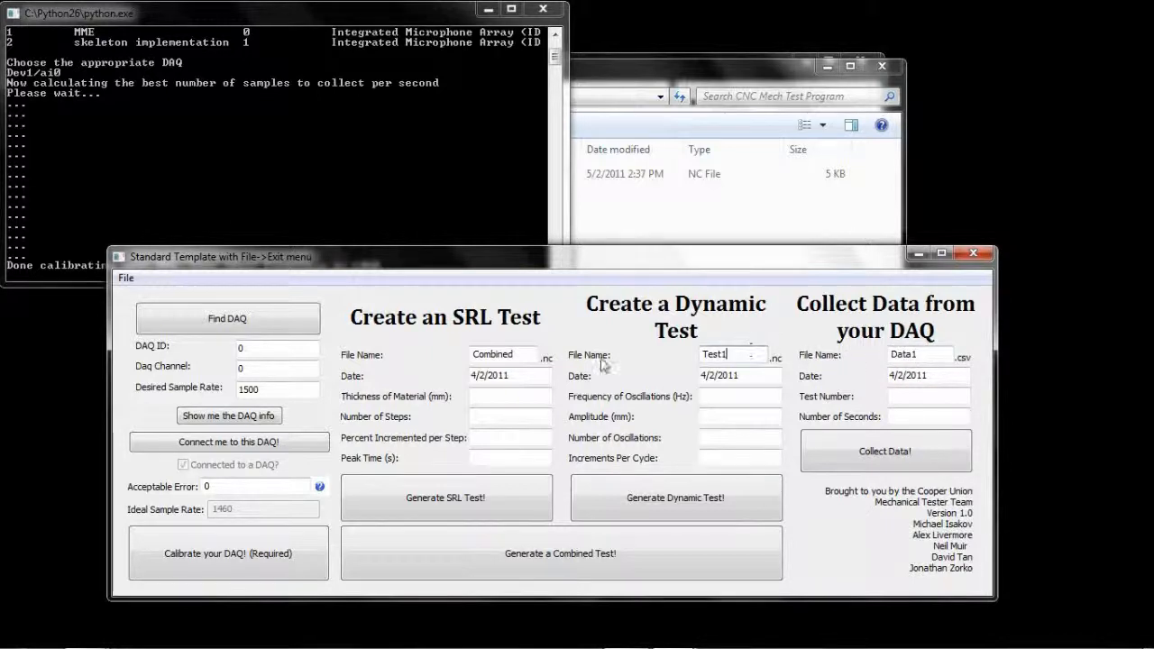
click(906, 397)
text(1)
Set the SRL test's material thickness to 25 mm, number of steps to 5, percent increment per step to 2 and peak time to 10 s
click(730, 396)
click(541, 395)
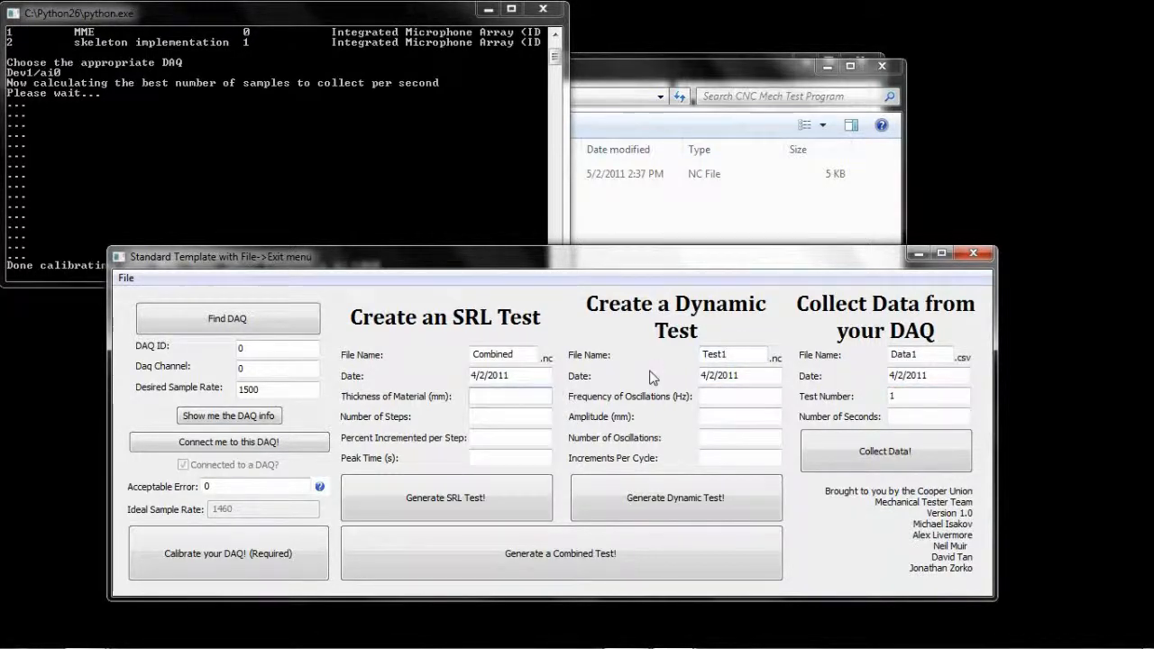
text(25)
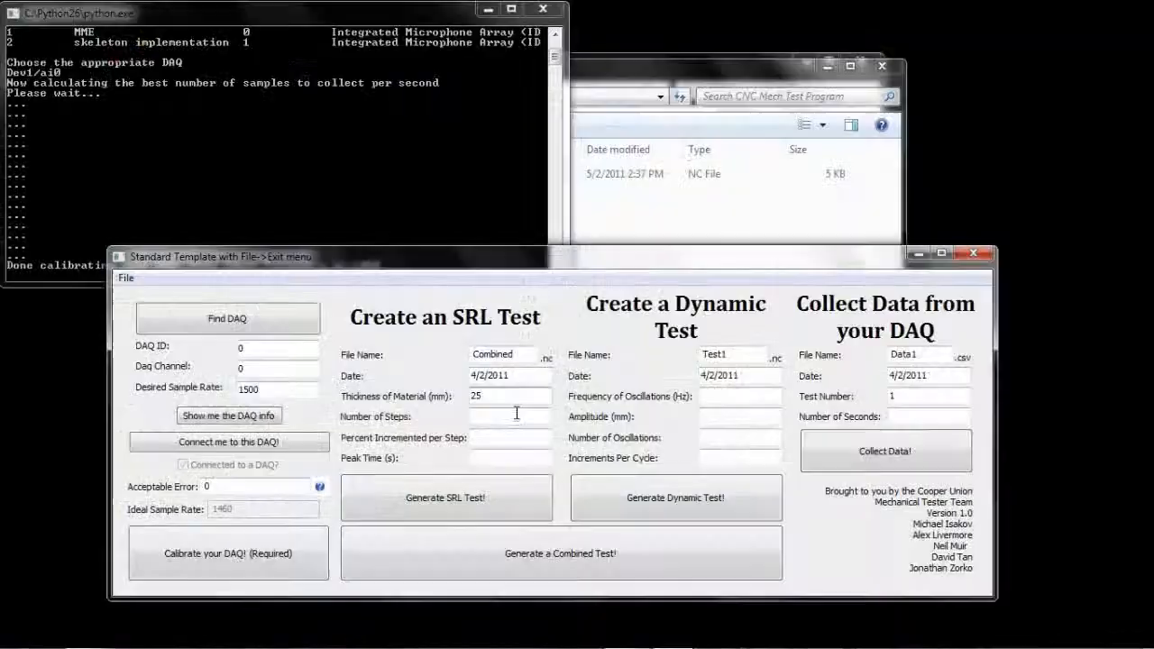
click(512, 419)
text(5)
click(510, 436)
text(2)
click(510, 458)
text(10)
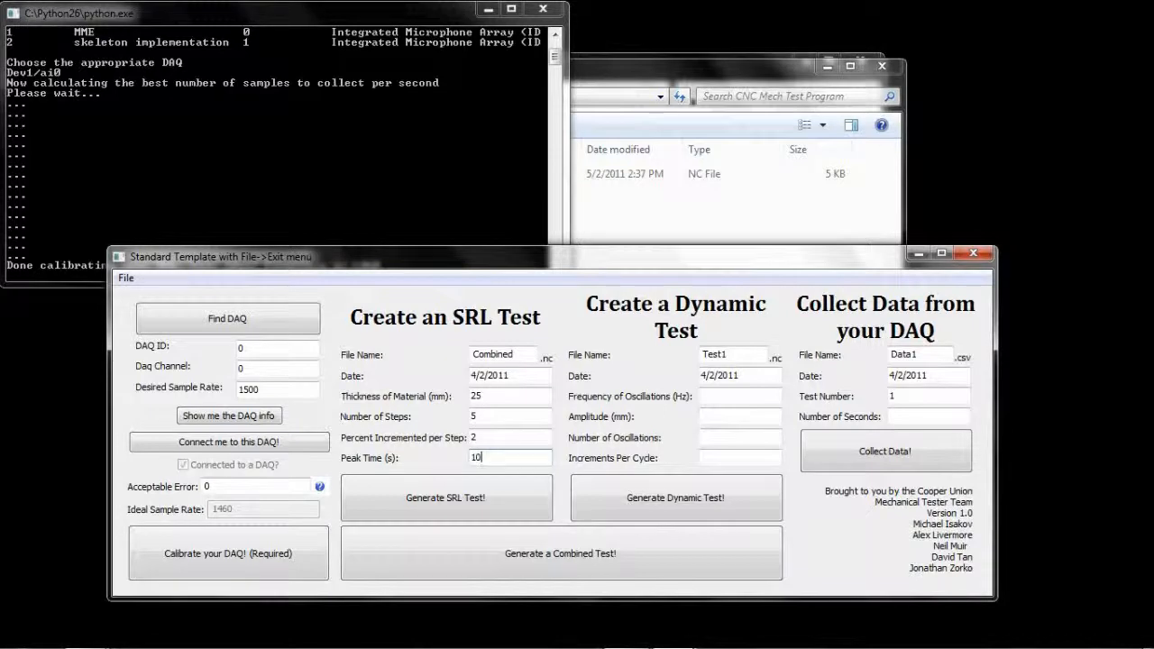
Set the dynamic test's frequency to 4 Hz, amplitude to 2 mm, number of oscillations to 4 and increments per cycle to 50
click(712, 395)
text(4)
click(725, 416)
click(723, 438)
click(727, 458)
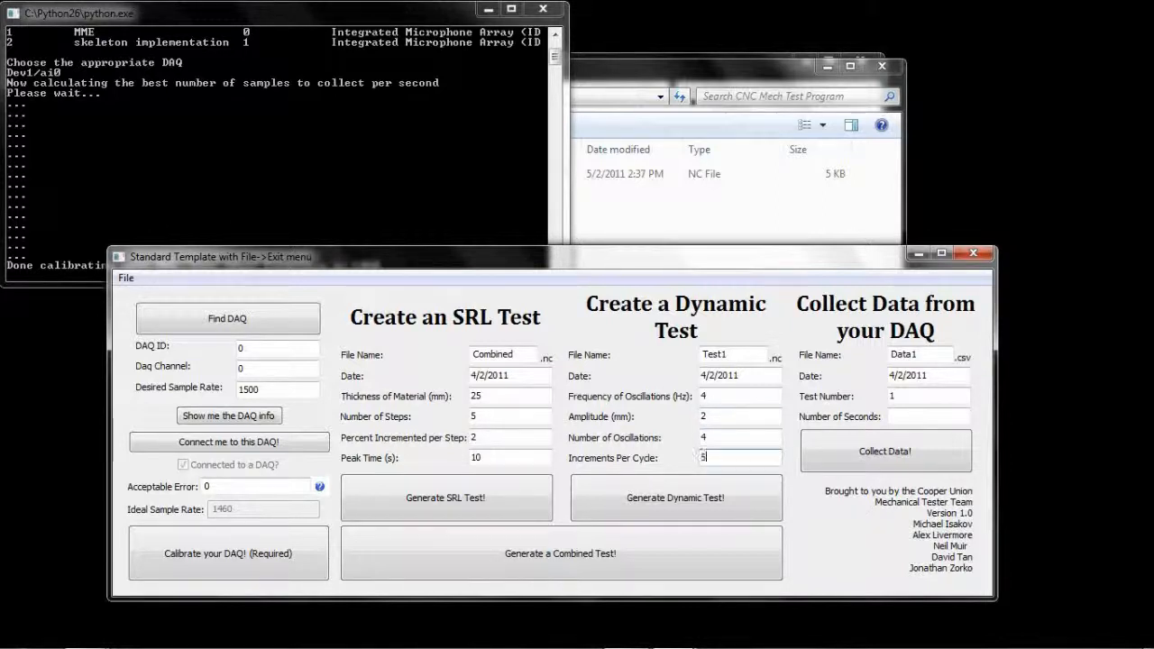
Set the data collection time to 80 seconds and generate the combined test
click(911, 417)
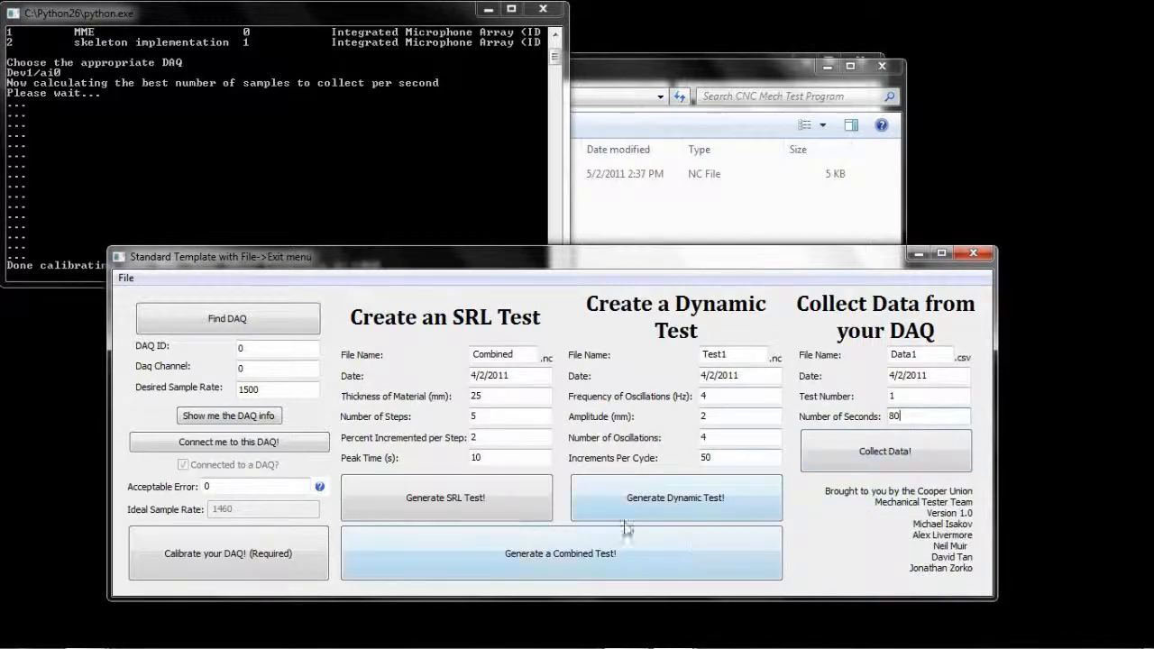
click(581, 559)
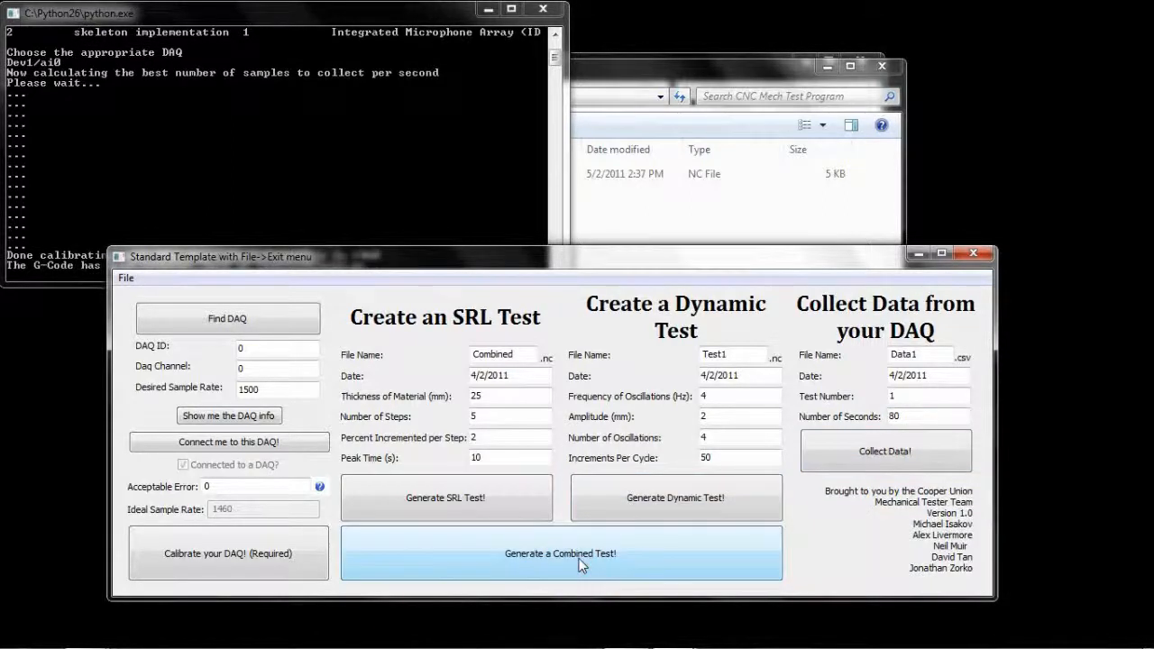
Open the CombinedTest1 NC file from the program folder, examine its header and G-code, and close it
click(283, 216)
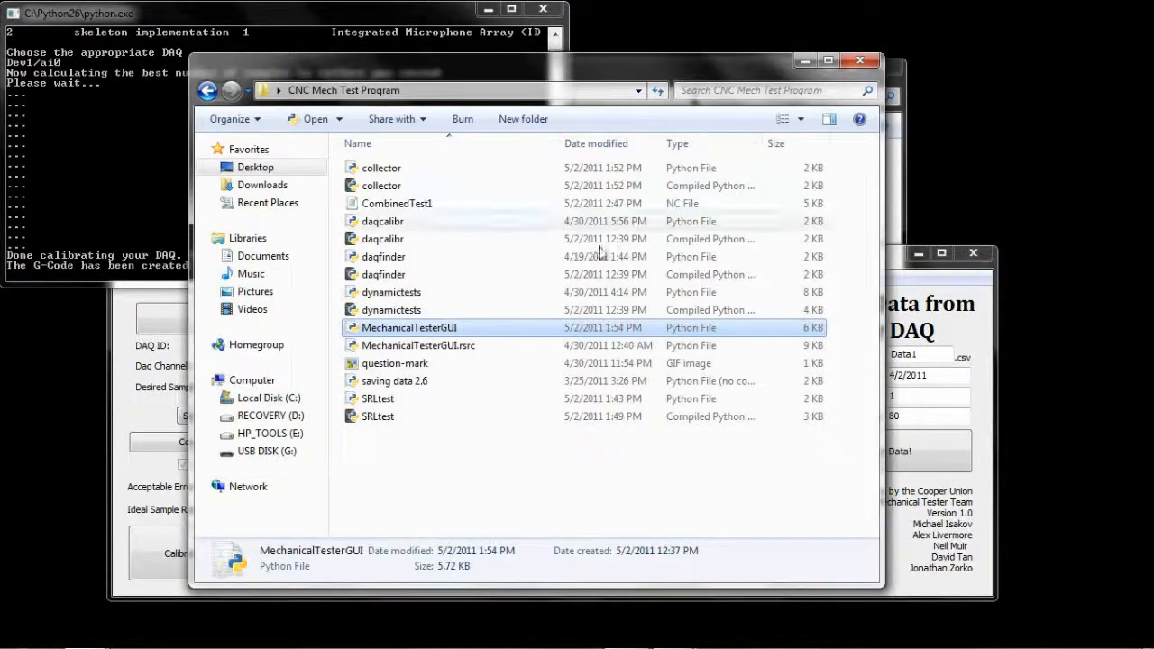
click(426, 205)
double_click(426, 205)
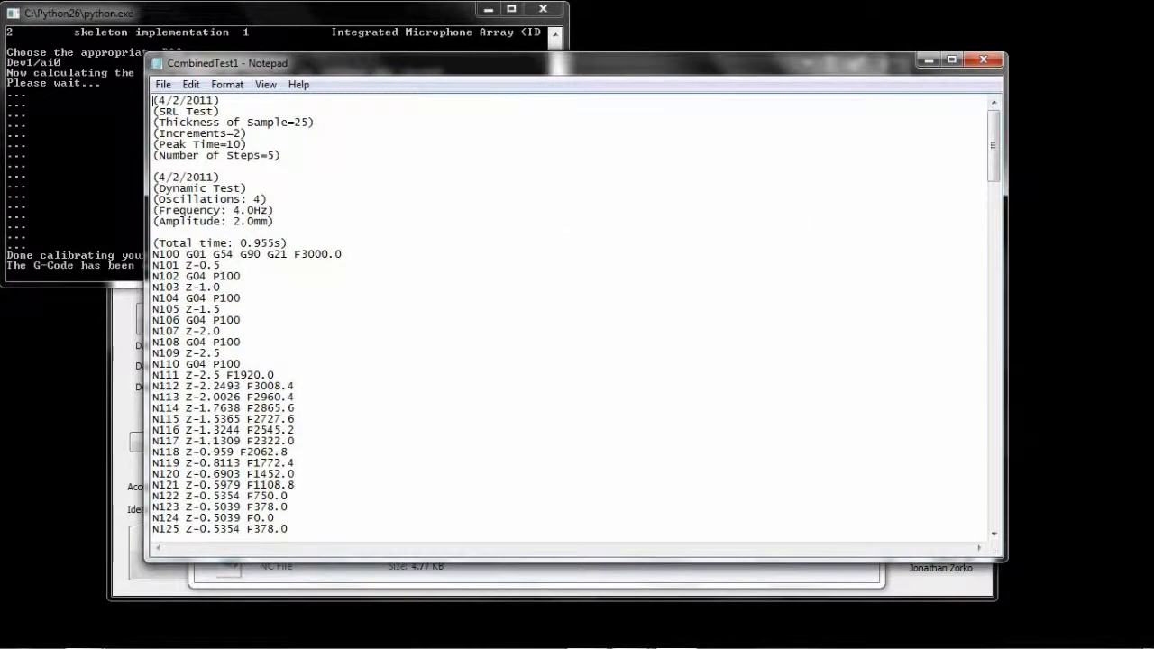
drag(994, 171, 1014, 140)
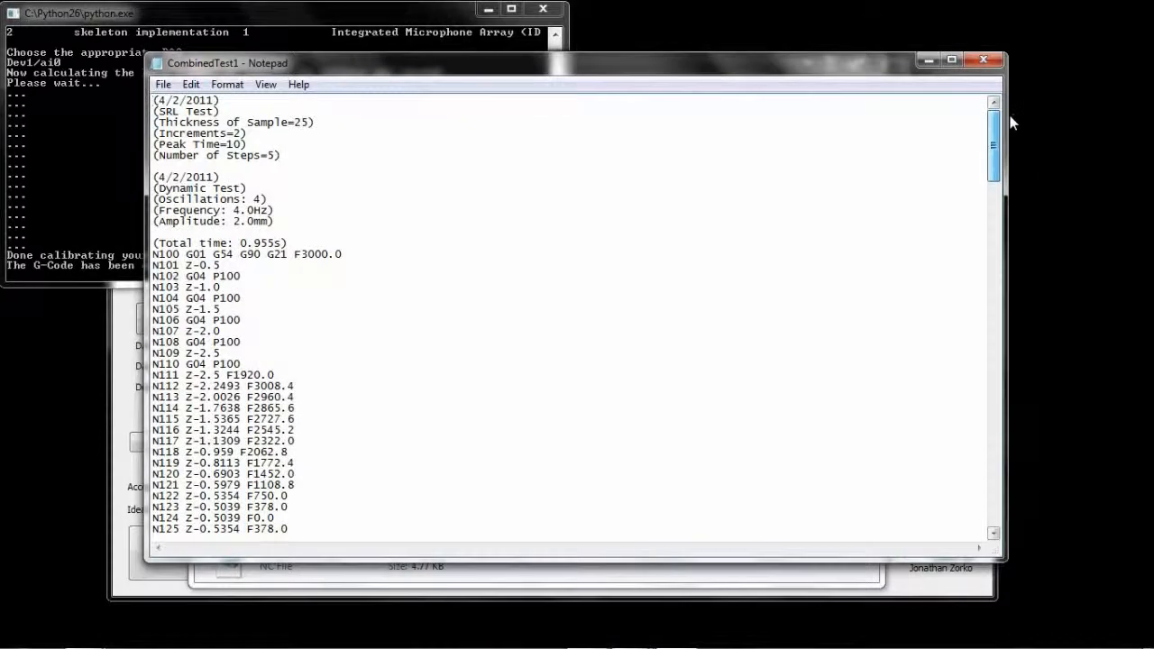
click(983, 59)
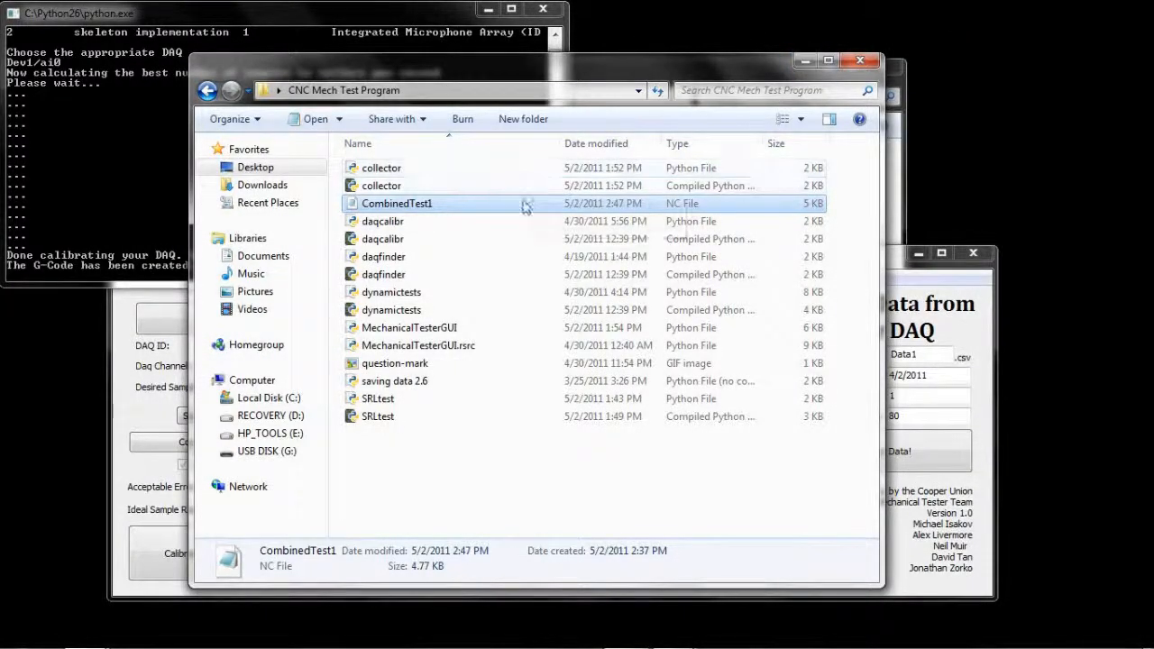
Replace the old CombinedTest1 NC file in the USB disk's CNC Mech Test Program folder with the newly generated one
key(F2)
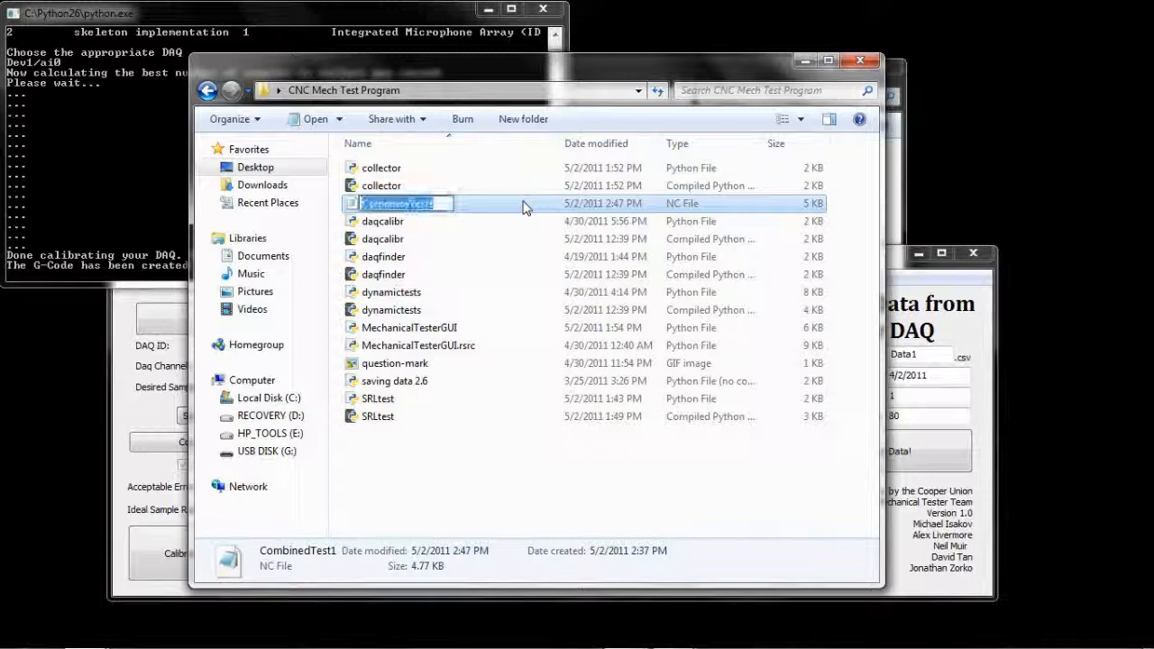
click(582, 200)
click(891, 161)
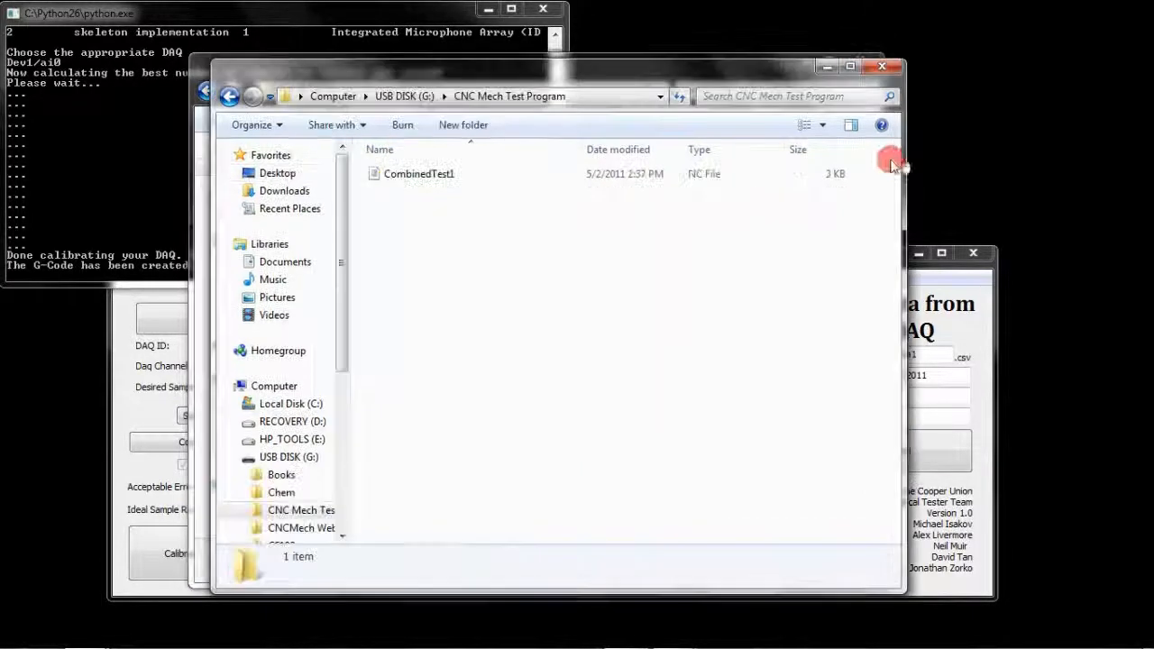
click(581, 173)
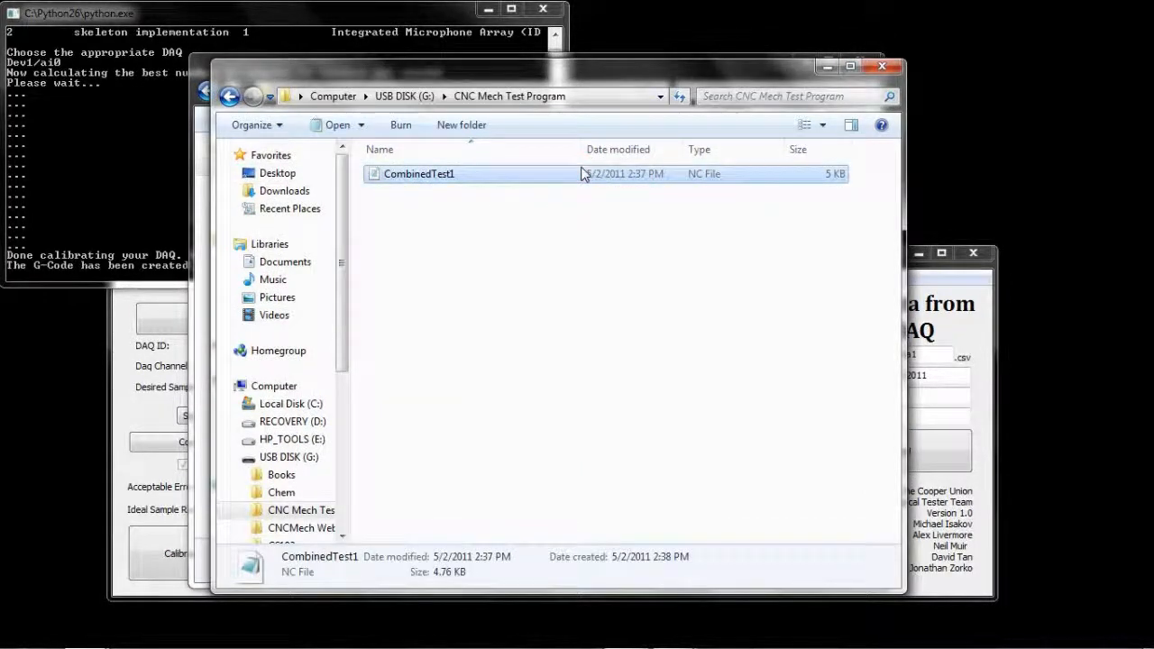
key(Delete)
click(633, 398)
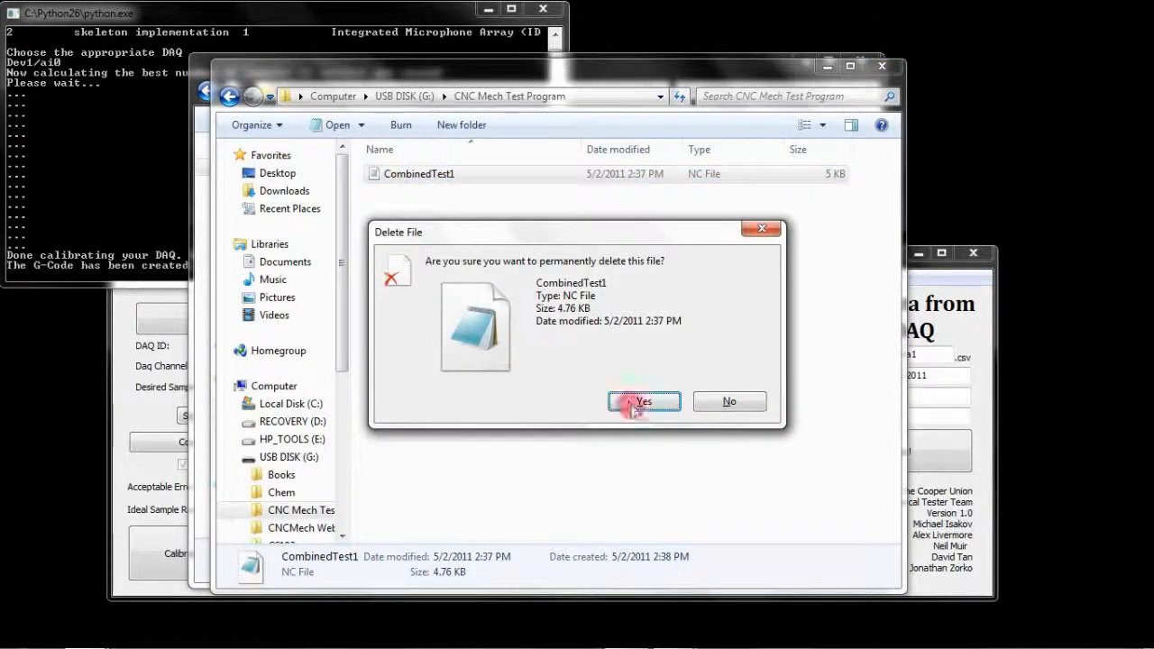
key(ctrl+v)
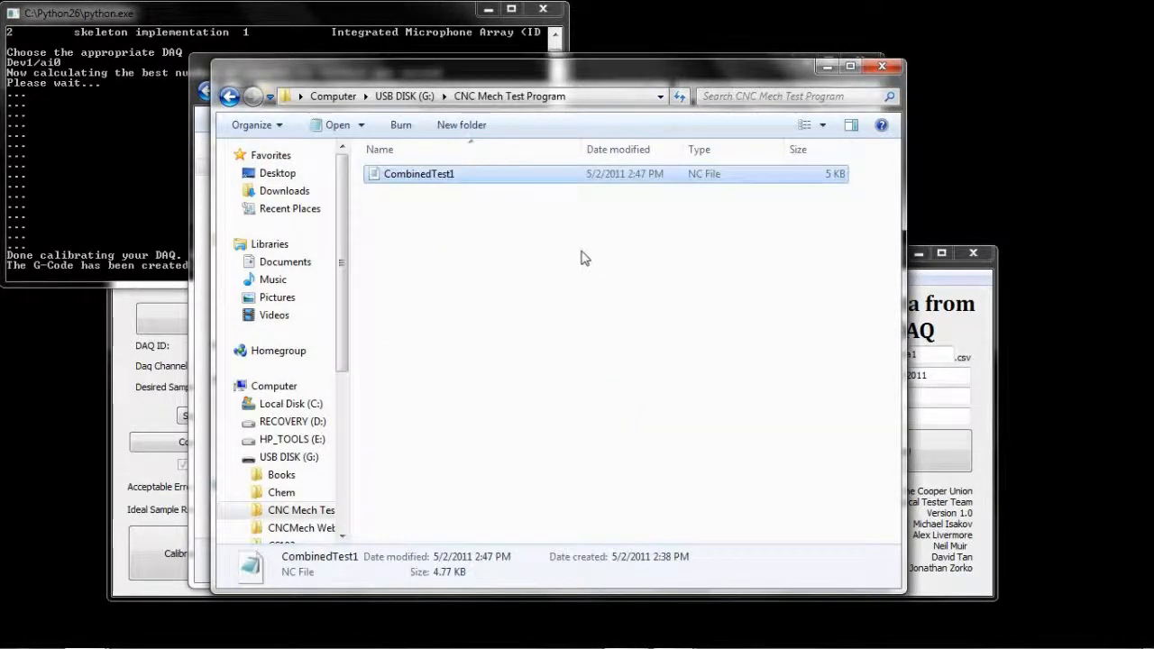
Close both CNC Mech Test Program folder windows and move the mechanical tester window higher on the desktop
click(585, 250)
click(883, 67)
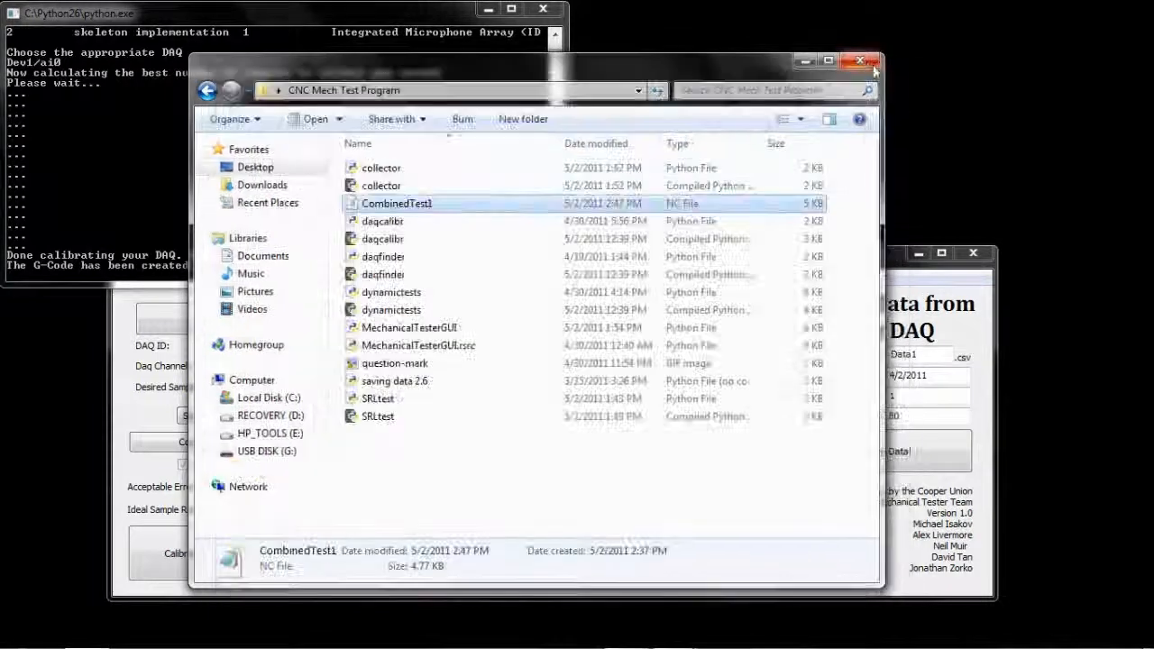
click(862, 62)
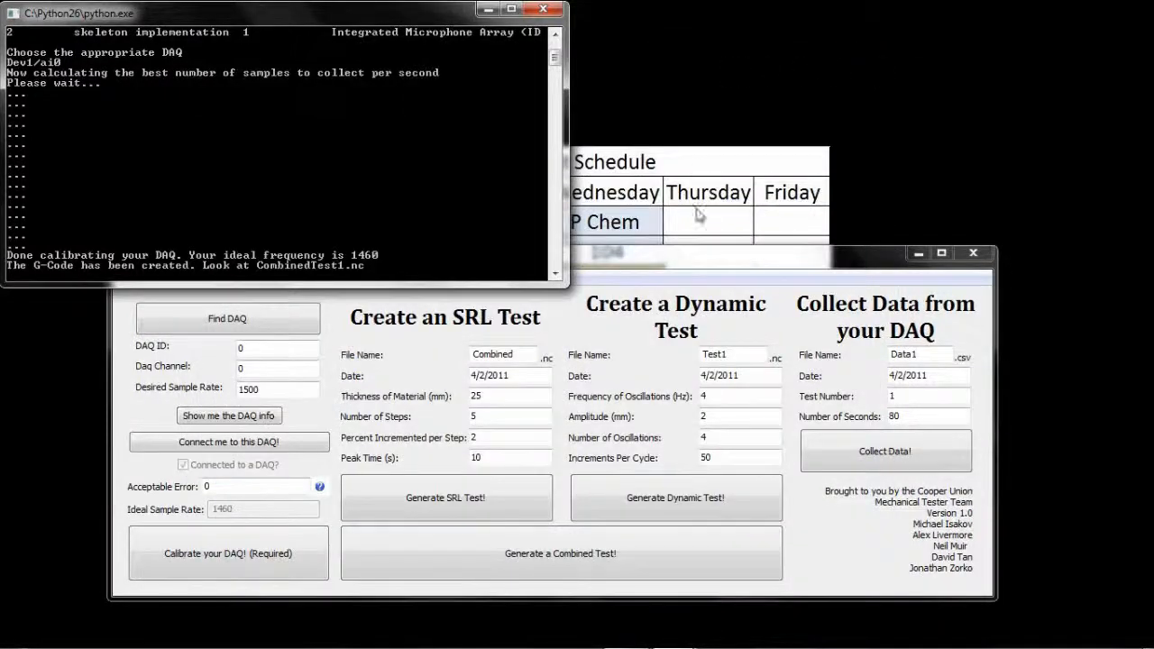
drag(705, 245, 658, 122)
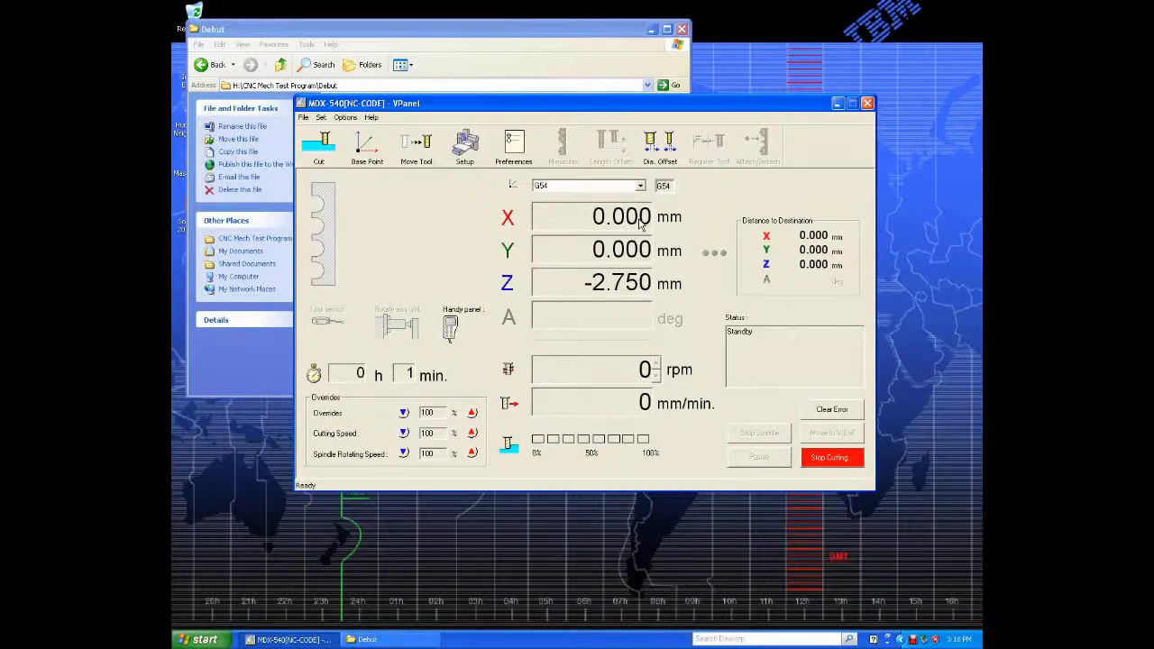
Get the Debut folder window out of the way and set the G54 XYZ origin at the current tool position in VPanel
click(648, 31)
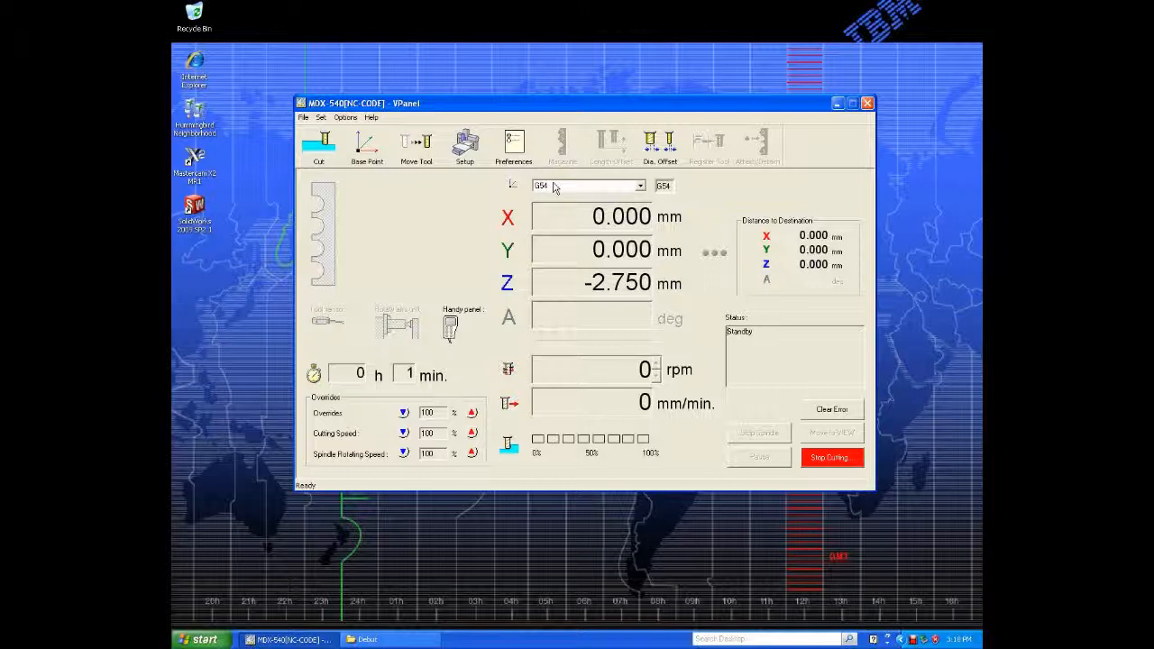
click(377, 153)
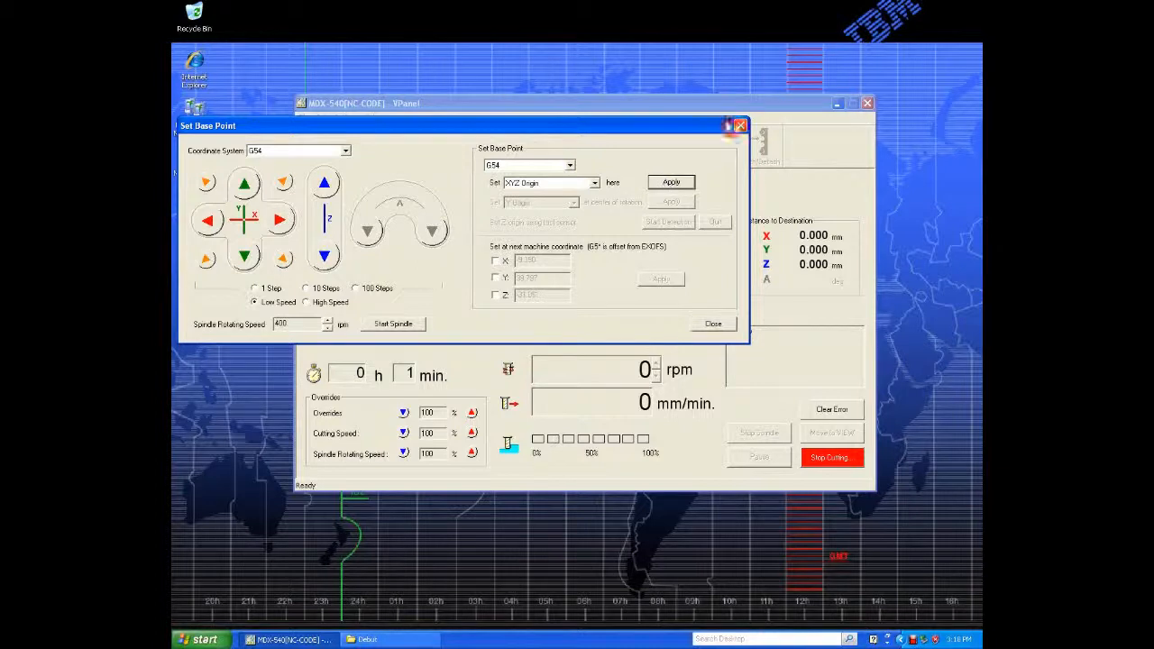
click(739, 126)
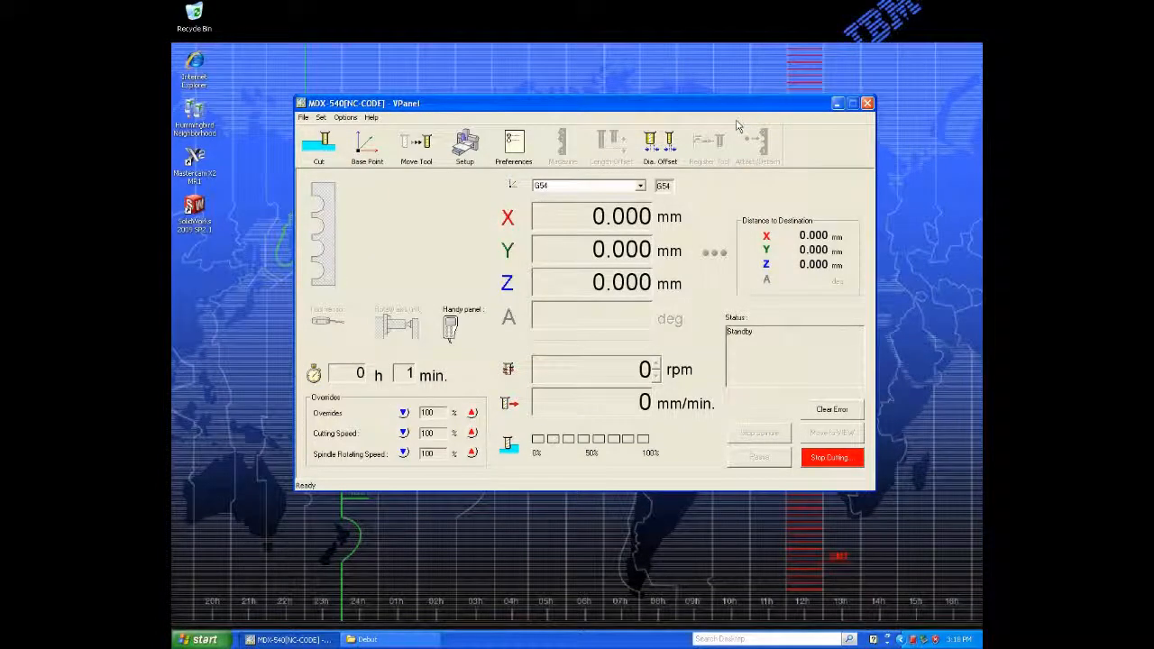
Move the tool to the G54 XYZ origin and output the cut file list containing CombinedTest1.nc to the Roland MDX-540
click(416, 146)
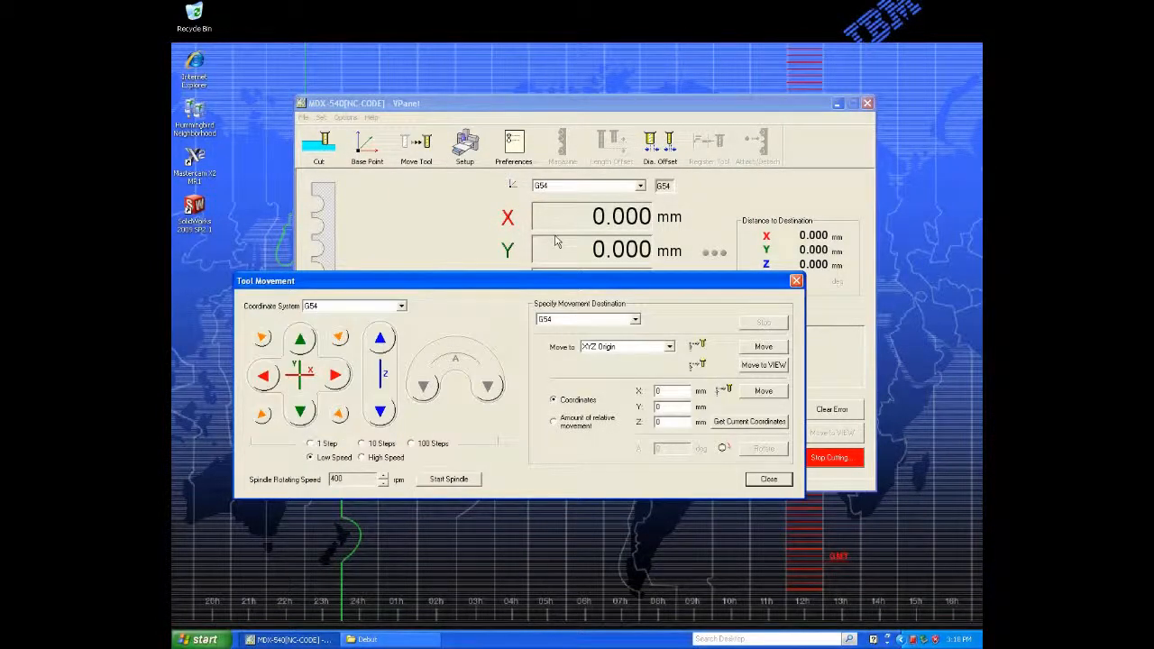
click(755, 348)
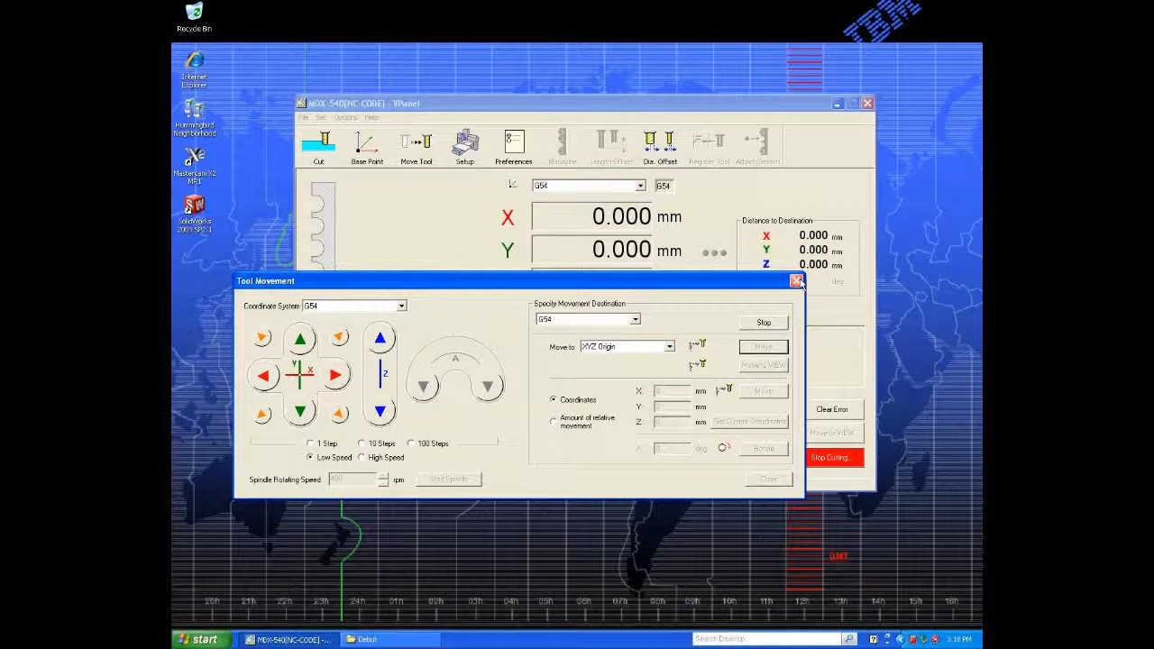
click(797, 282)
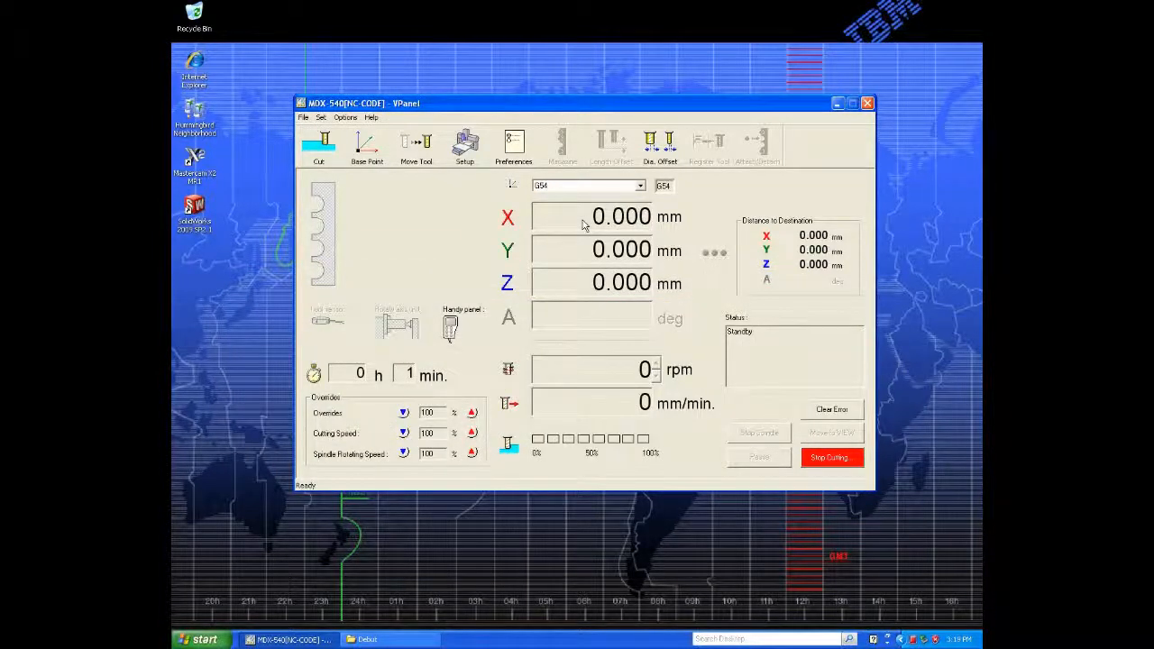
click(323, 144)
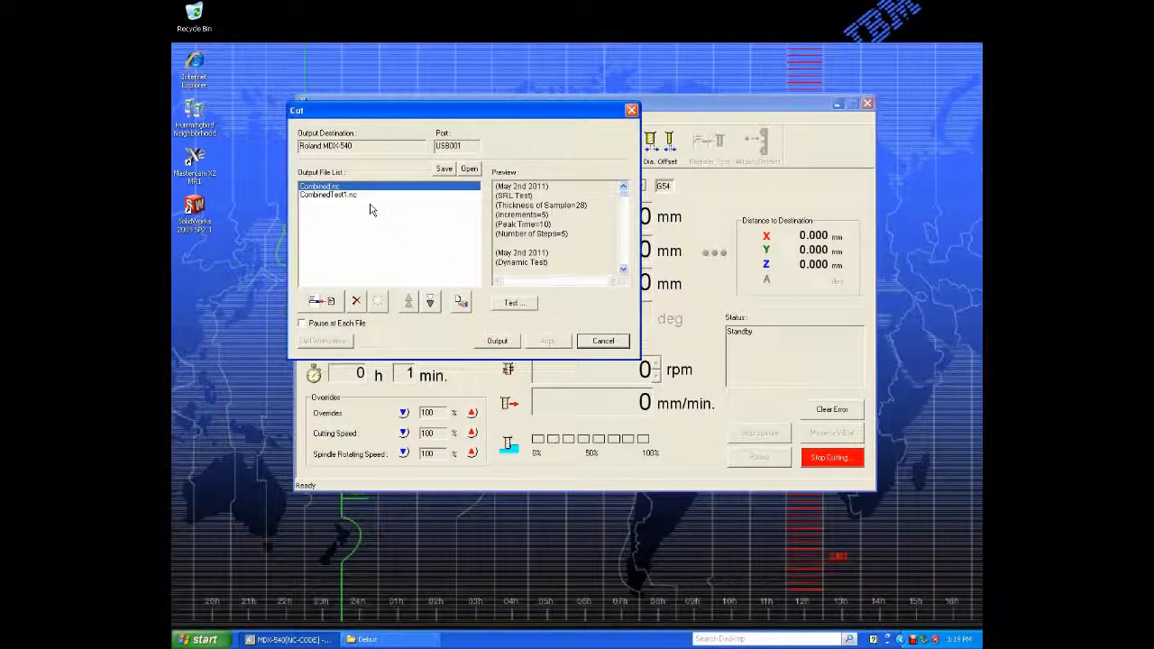
click(498, 341)
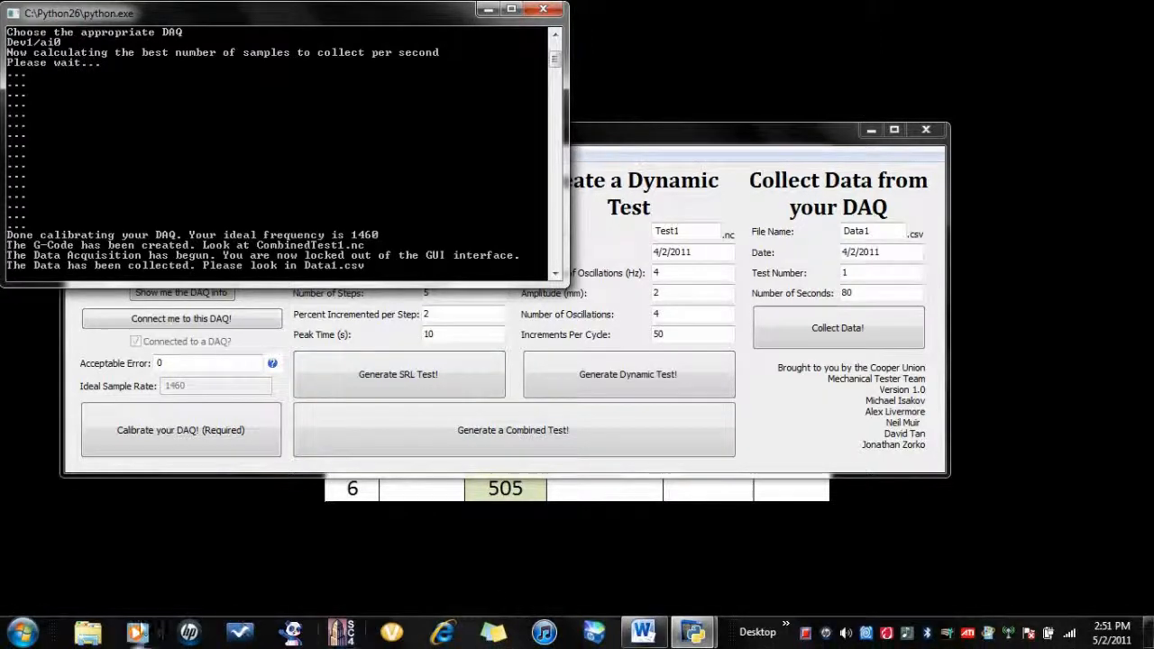
Open the collected Data1 CSV file from the CNC Mech Test Program folder on the desktop
click(92, 630)
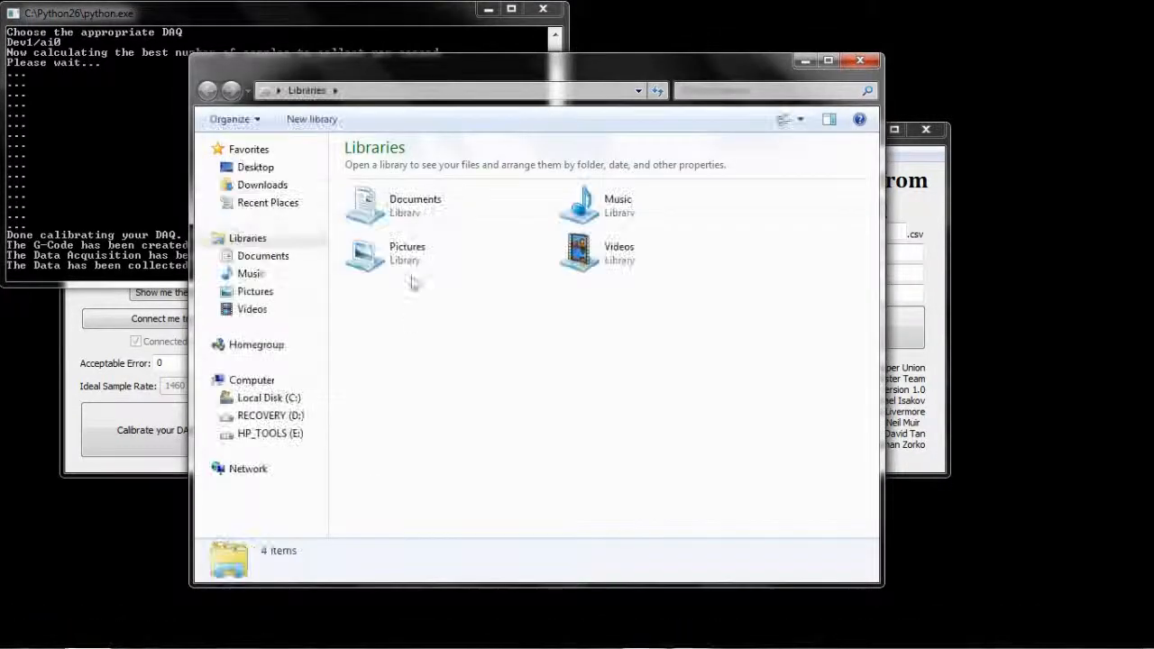
click(260, 169)
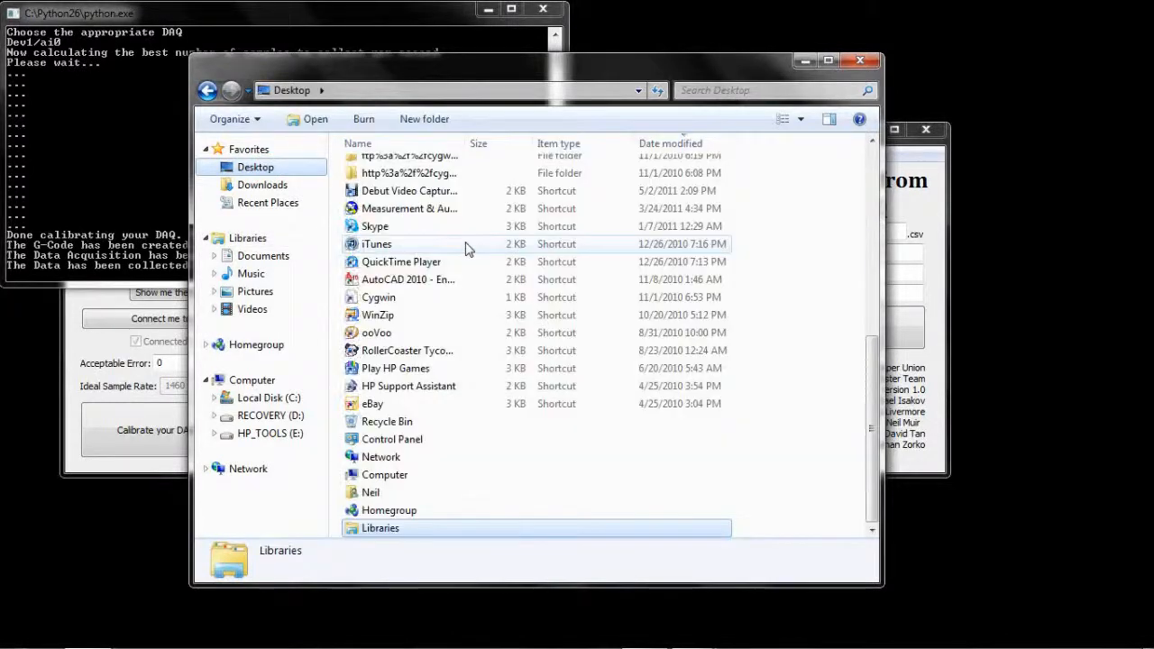
click(491, 230)
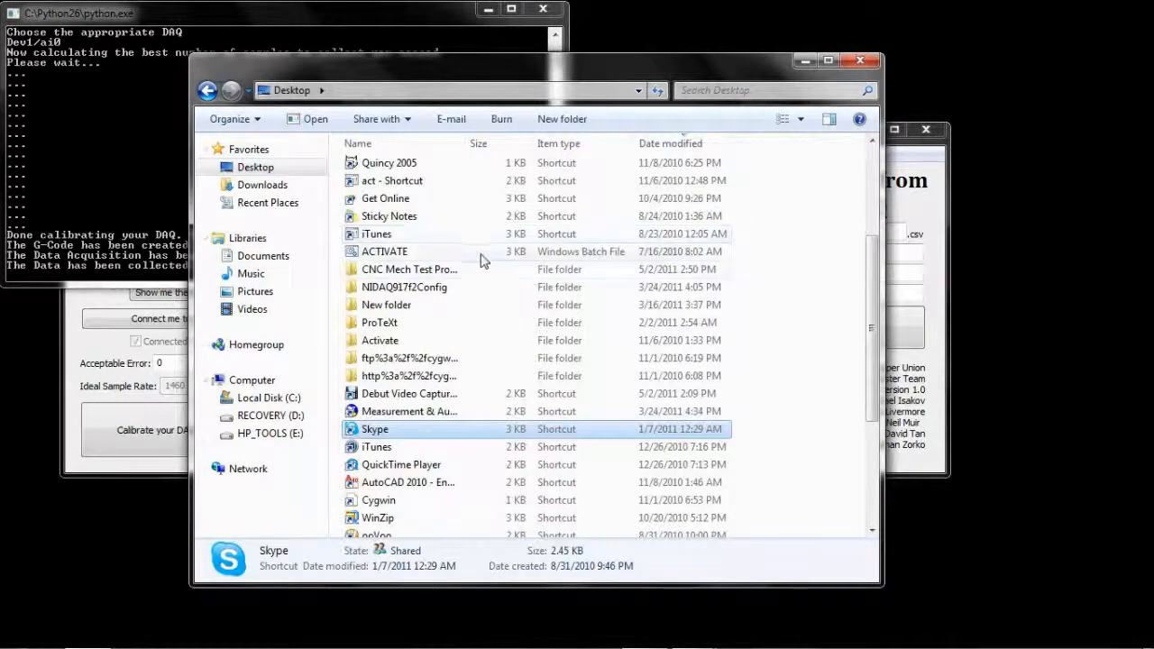
double_click(494, 266)
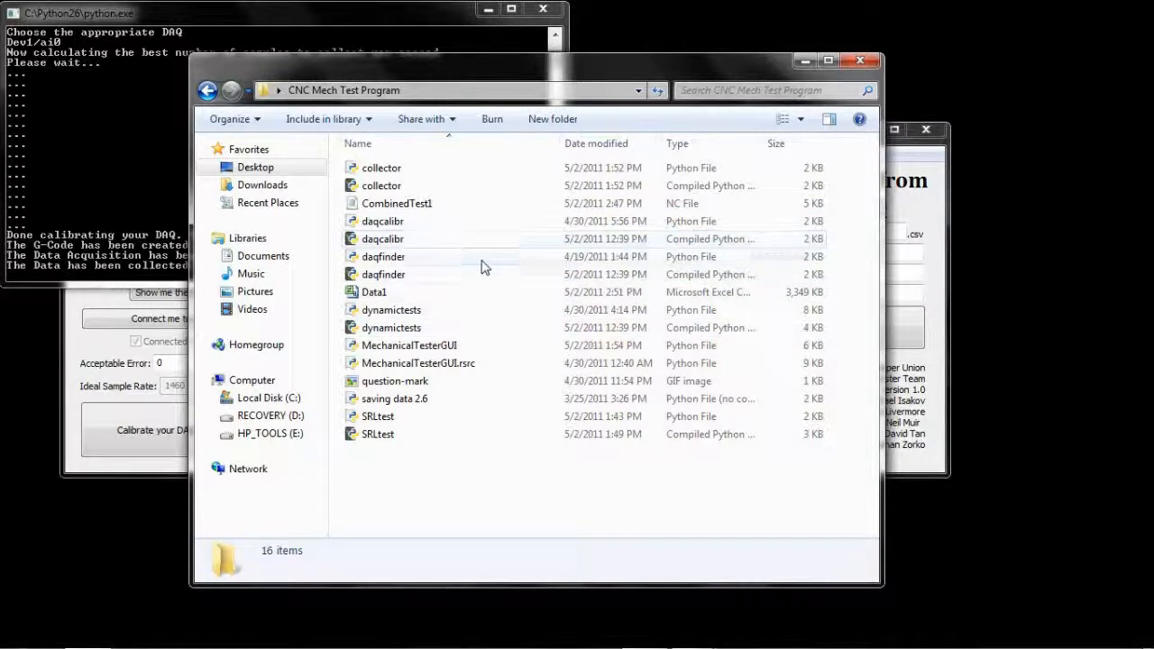
click(463, 292)
double_click(462, 292)
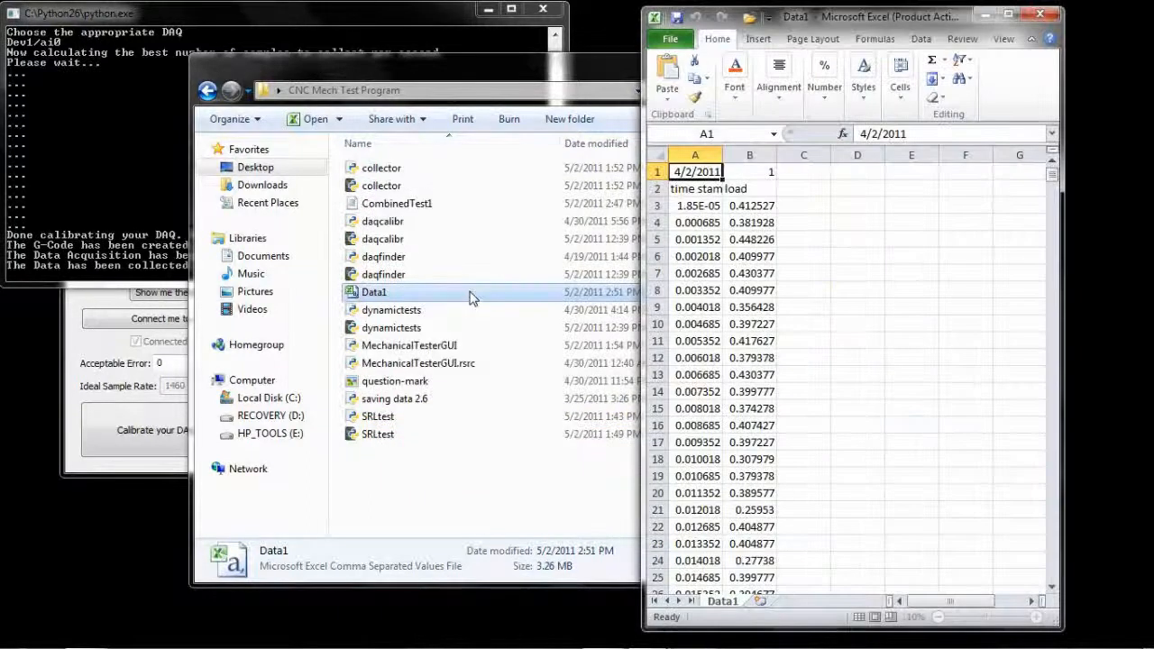
Plot all time stamp and load values in columns A and B from row 3 down as a markers-only scatter chart
drag(692, 205, 736, 207)
key(ctrl+shift+Down)
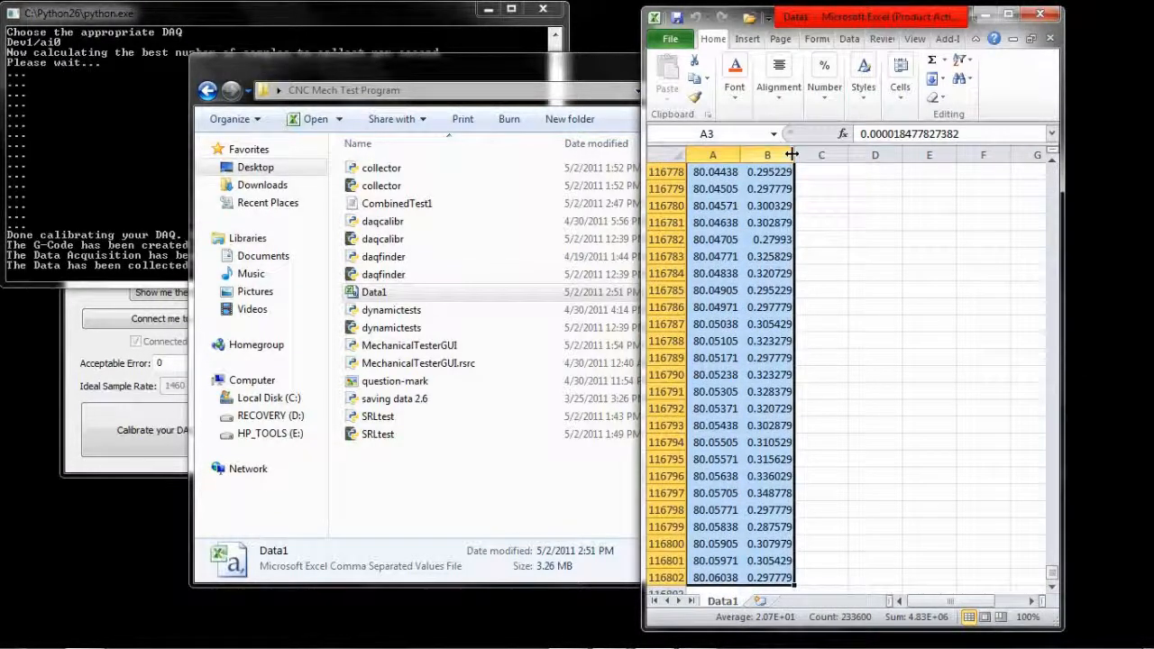
click(748, 39)
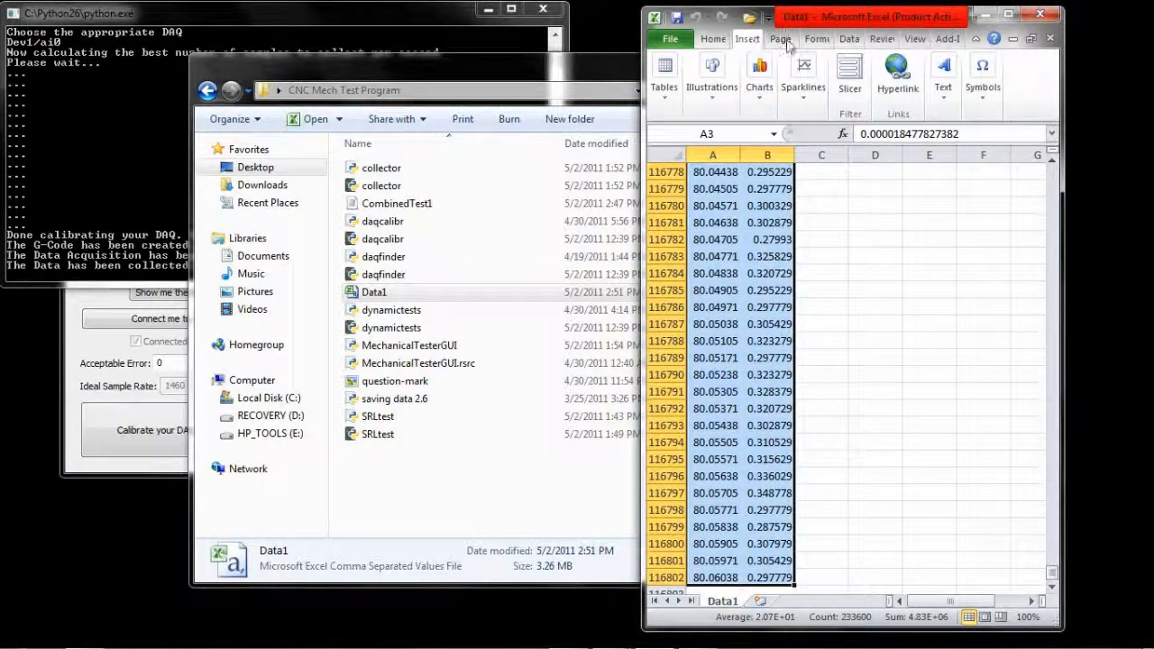
click(760, 98)
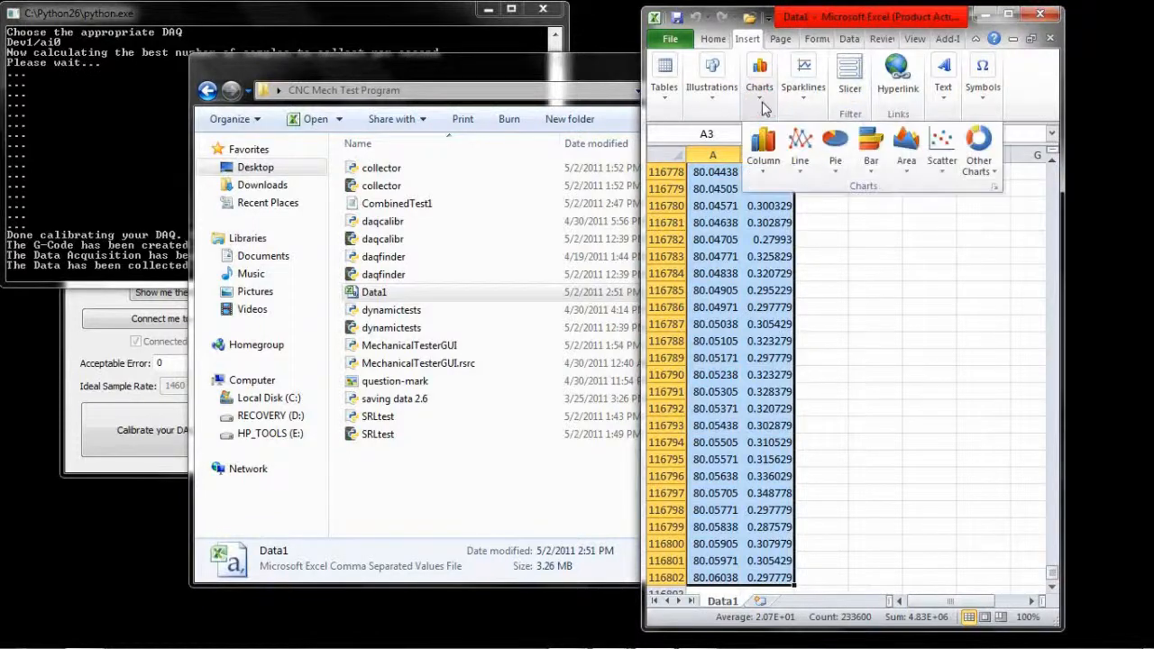
click(943, 159)
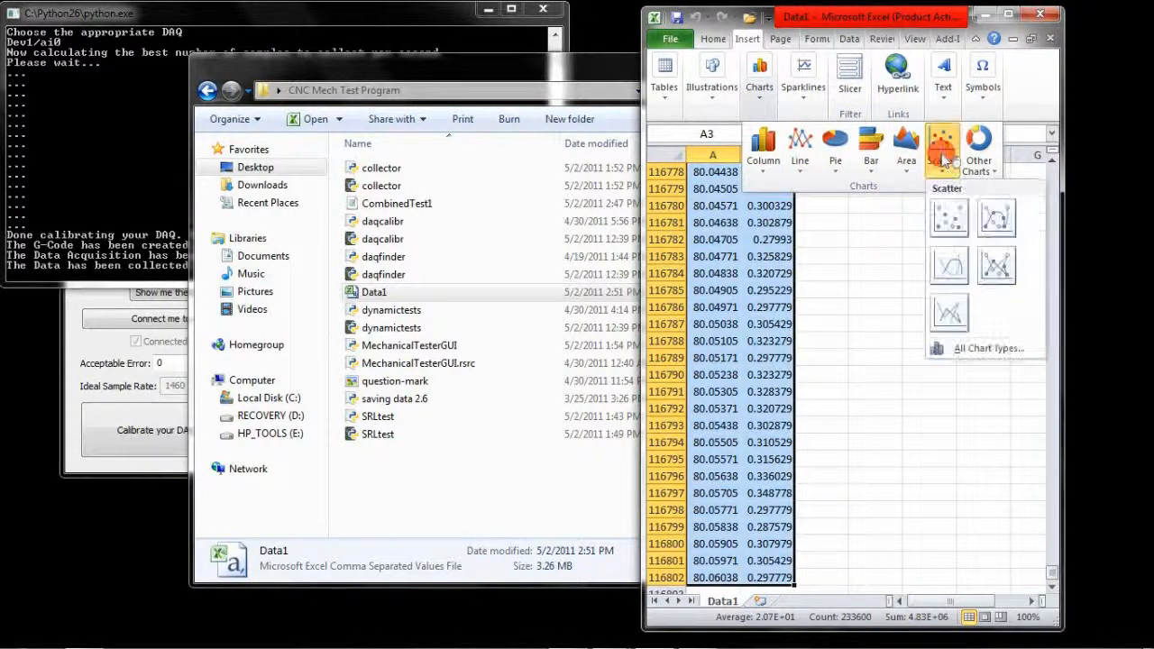
click(949, 217)
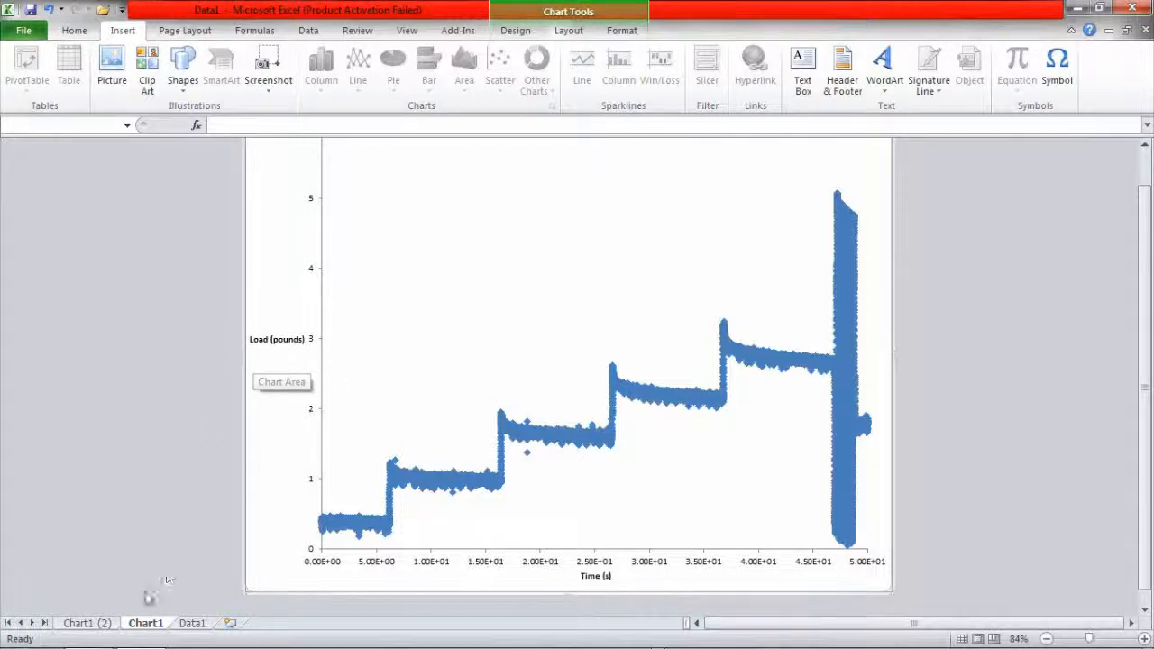
Show the Chart1 (2) sheet to examine the load over time during the dynamic test's oscillations
click(100, 627)
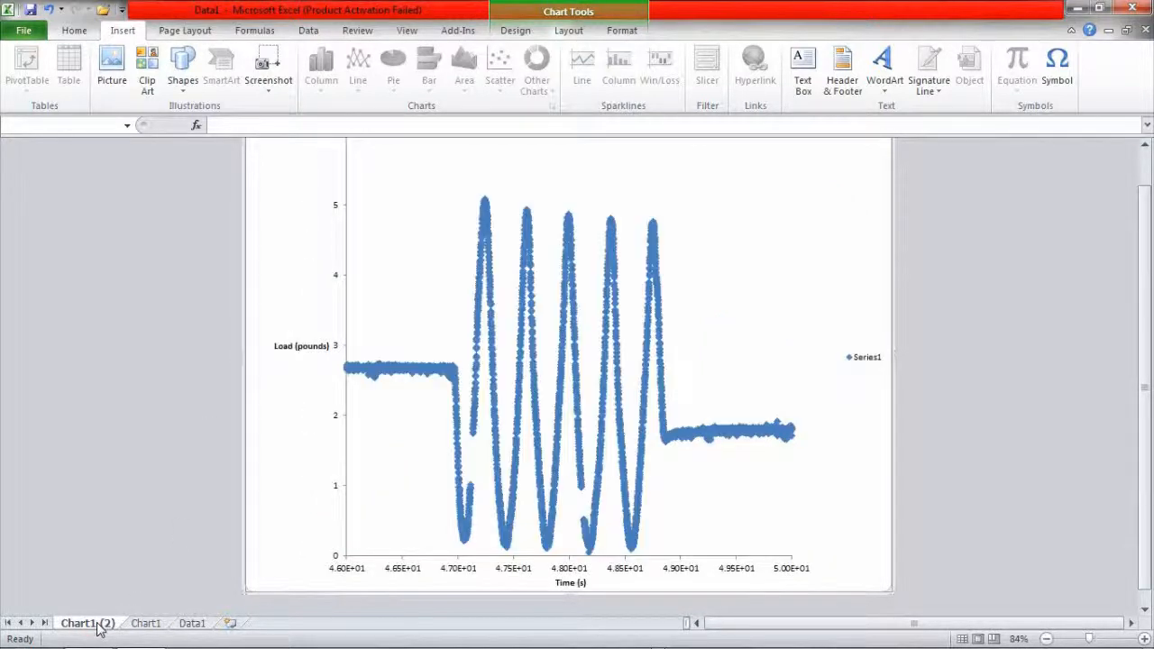